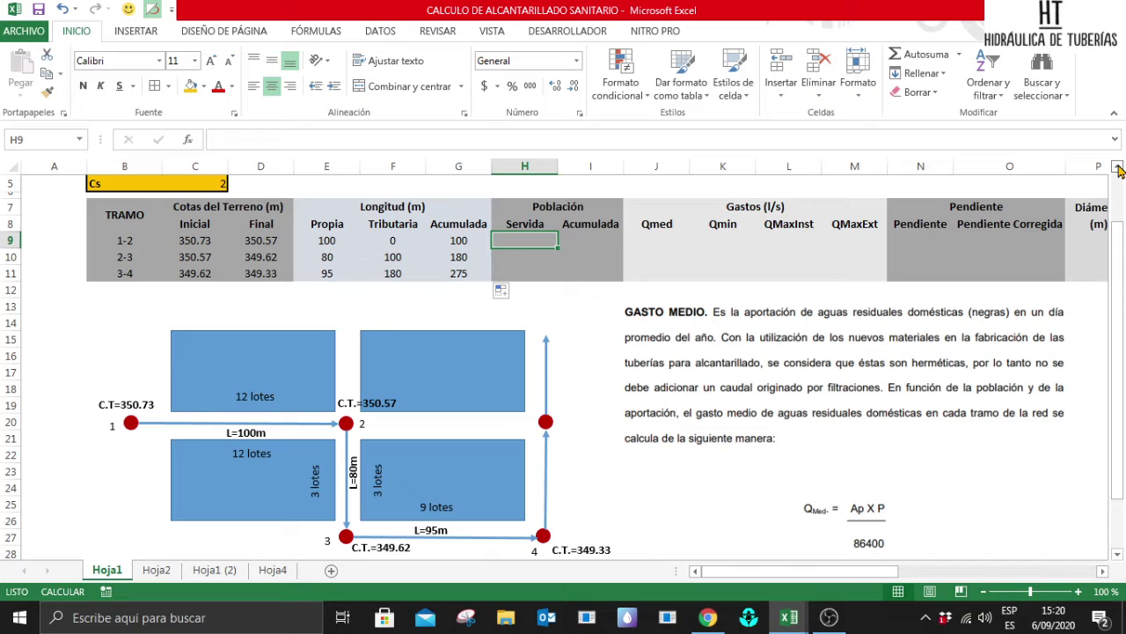
Enter =24*$C$3 as the served population of segment 1-2 in H9 and copy the formula down to H11.
left_click(581, 240)
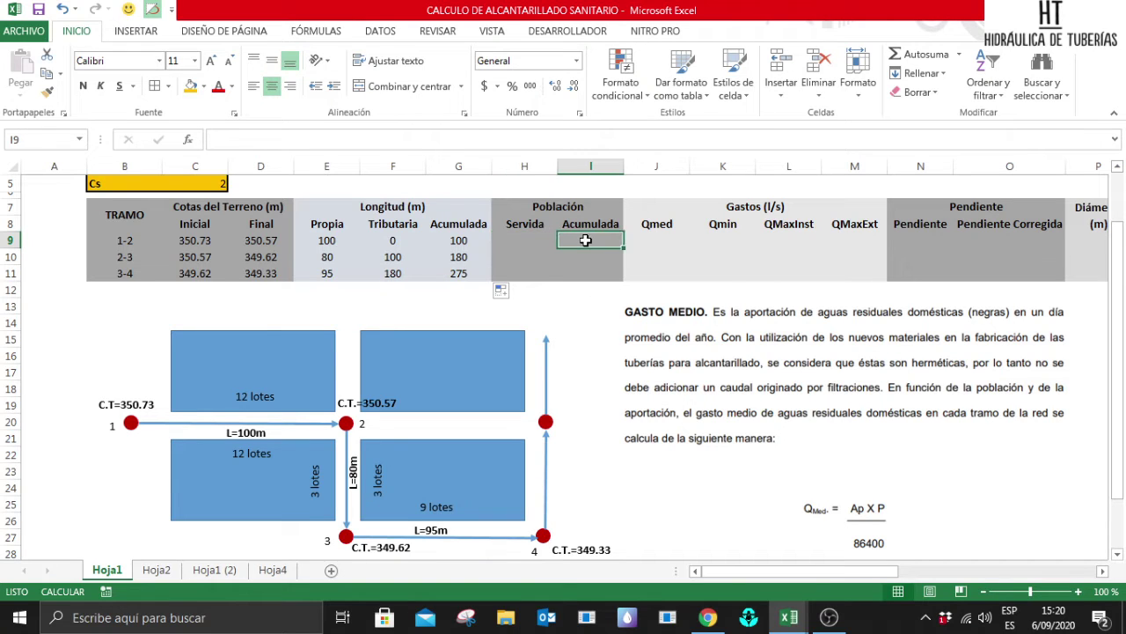
left_click(536, 241)
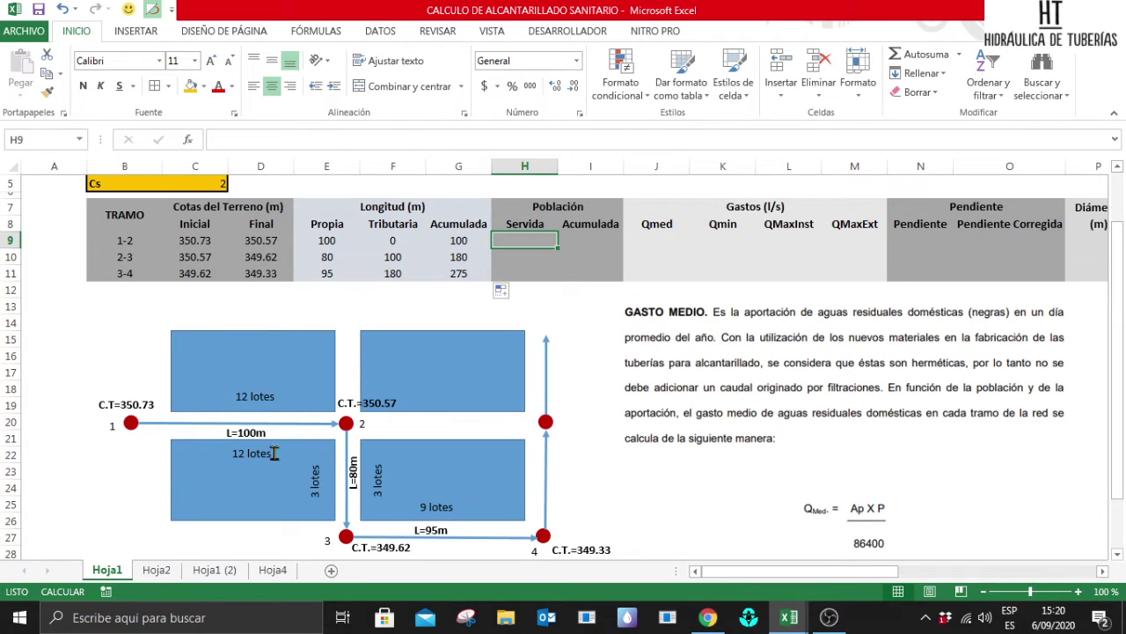
scroll(233, 350, "up", 2)
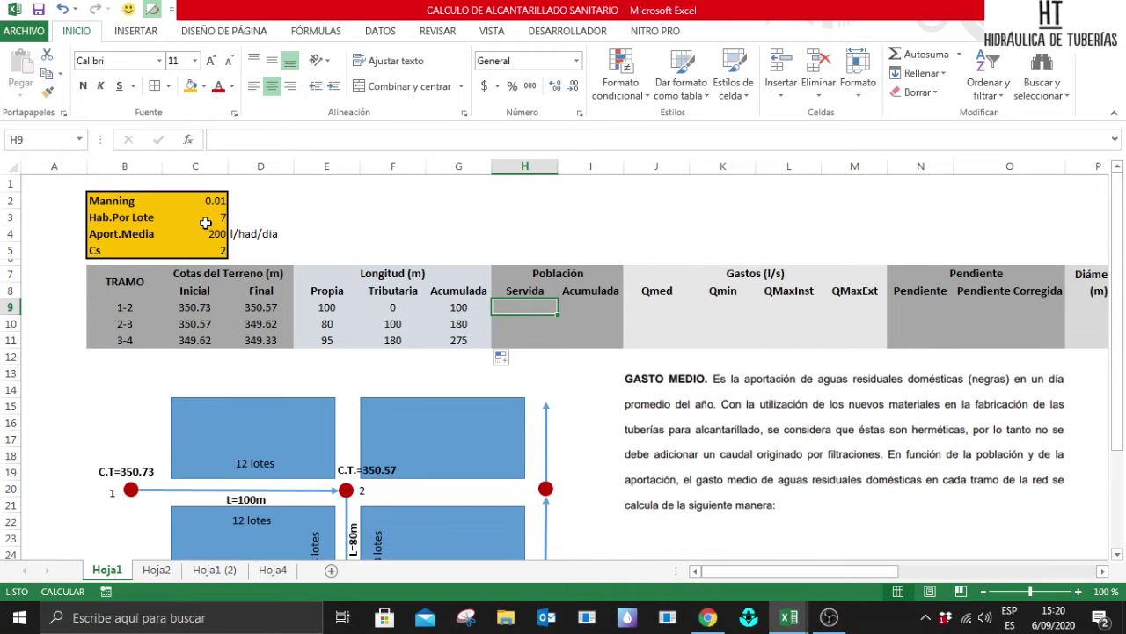
scroll(361, 227, "down", 3)
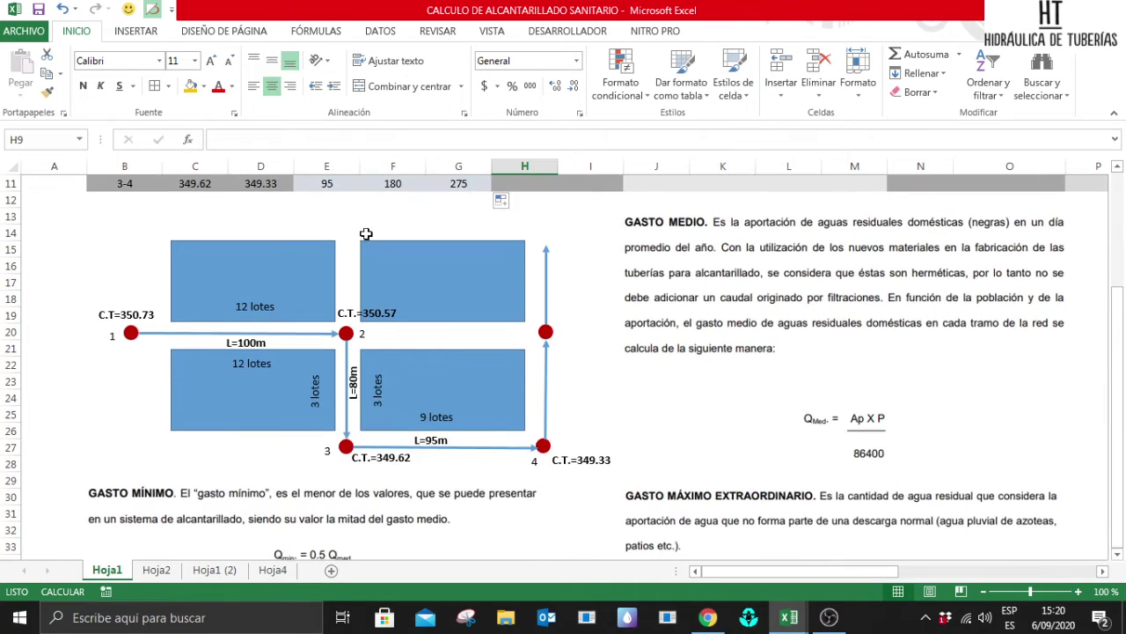
scroll(387, 251, "up", 3)
type("=")
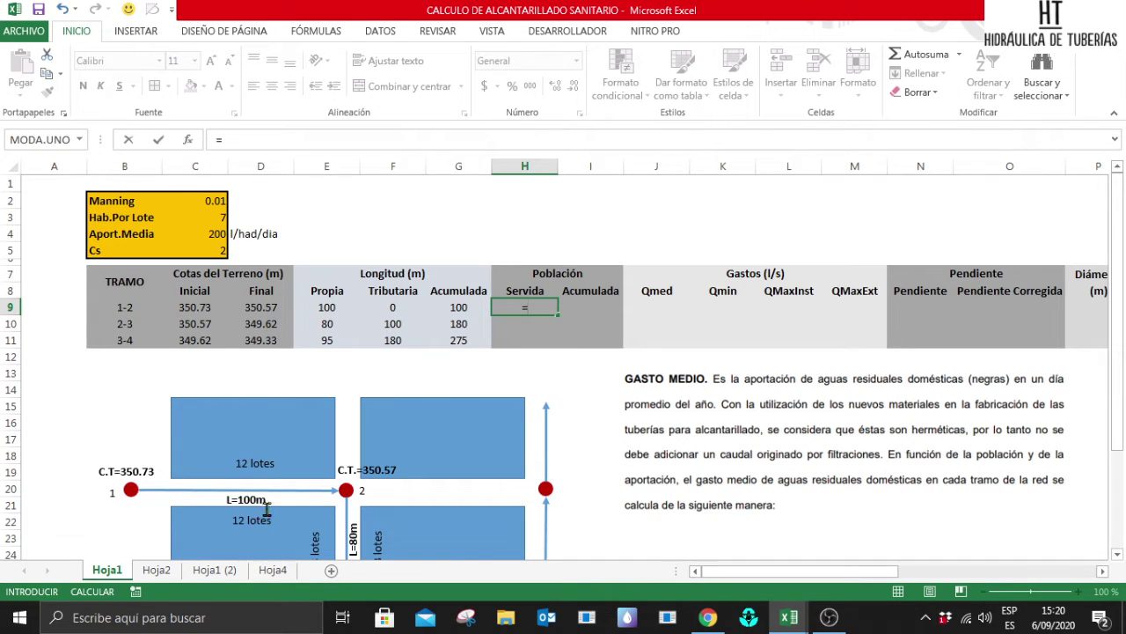
type("24*")
left_click(198, 217)
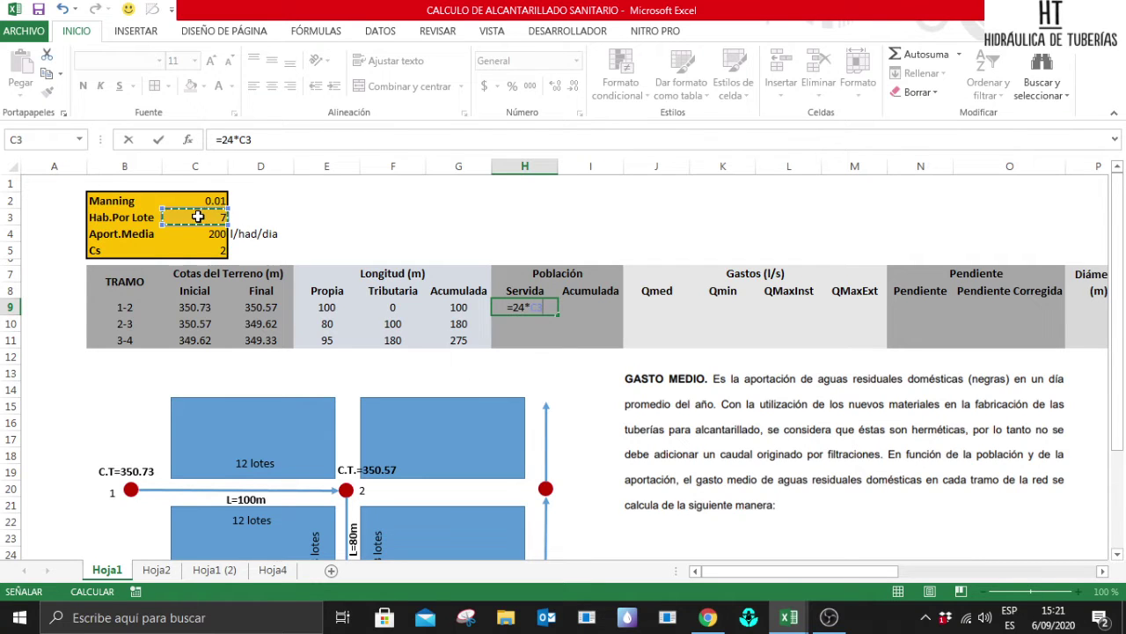
key("F4")
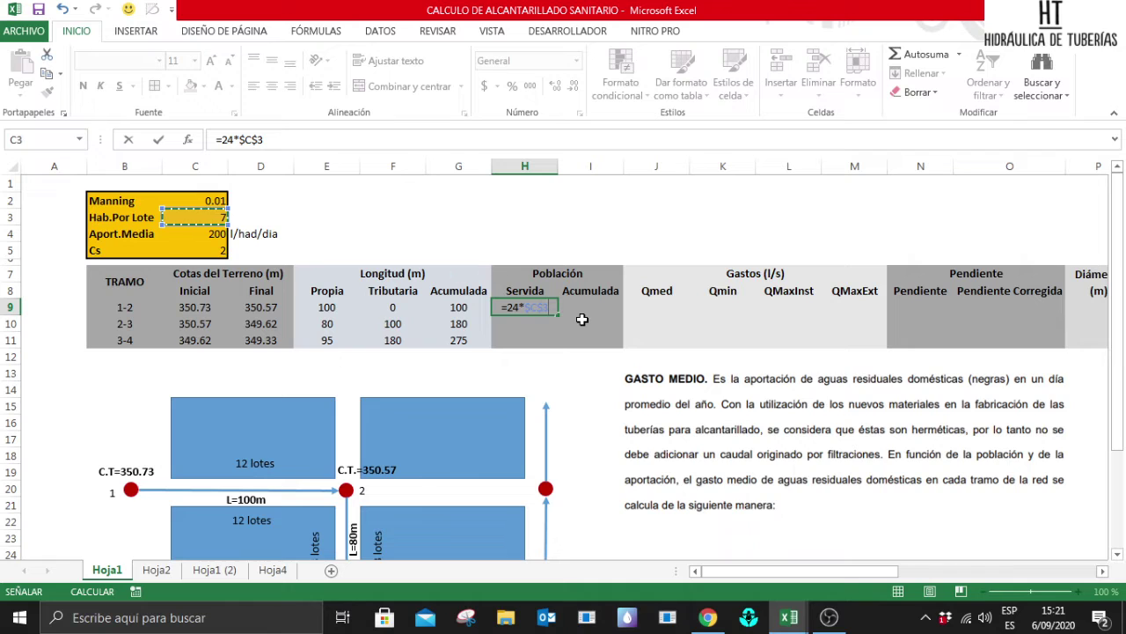
key("Return")
left_click_drag(528, 307, 537, 340)
key("ctrl+d")
Change the lot count in segment 2-3's served population formula (H10) to 6, giving =6*$C$3.
left_click(530, 325)
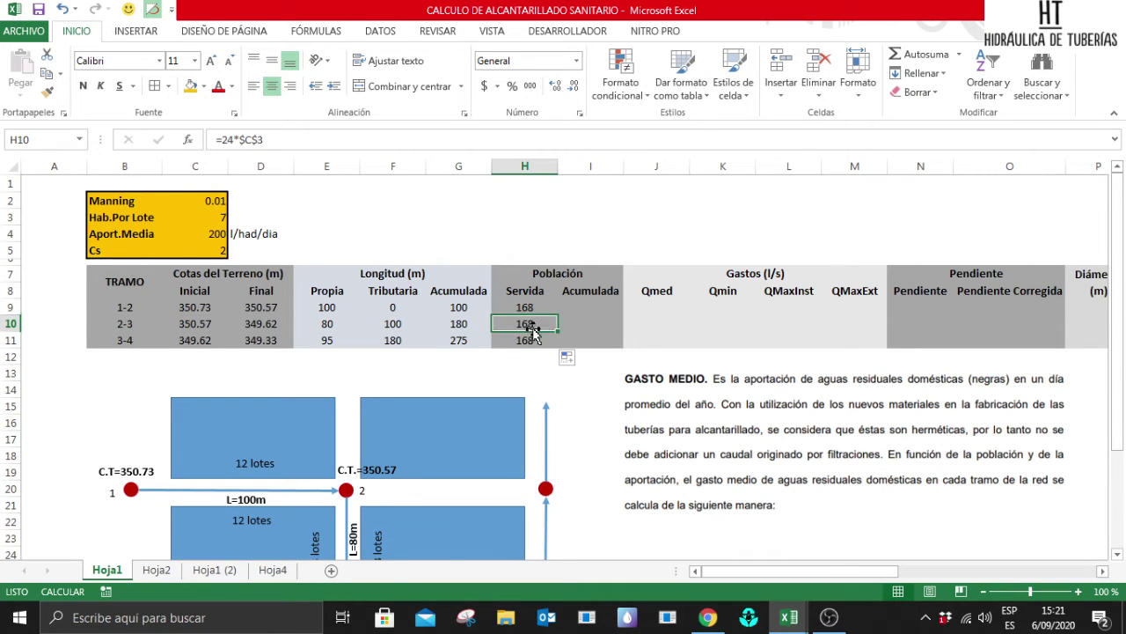
left_click_drag(1122, 274, 1122, 317)
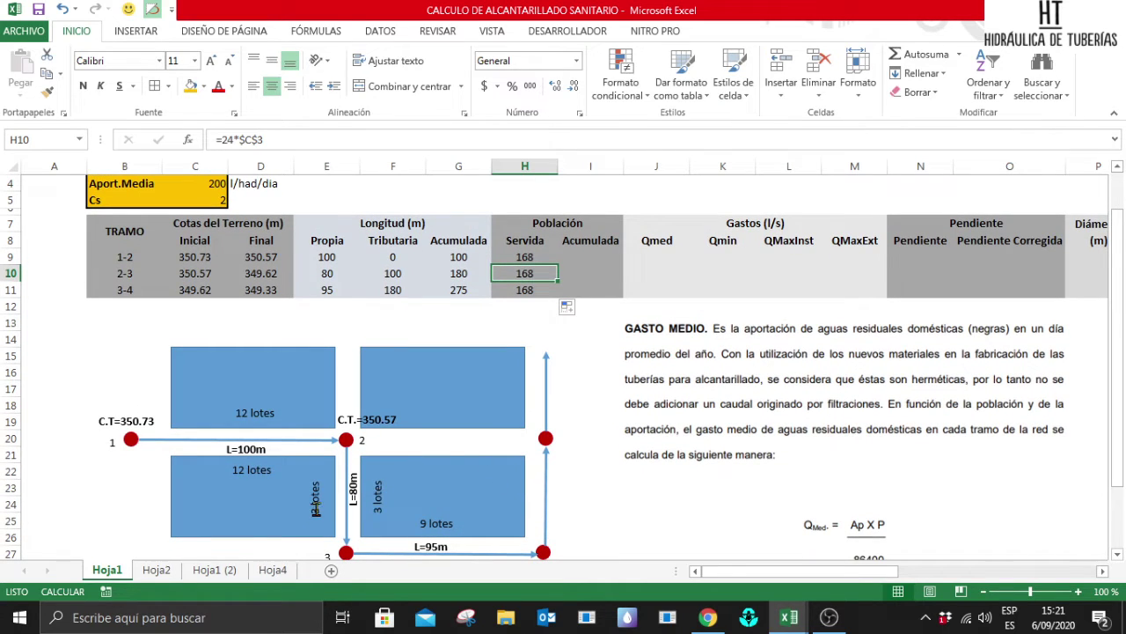
left_click(231, 140)
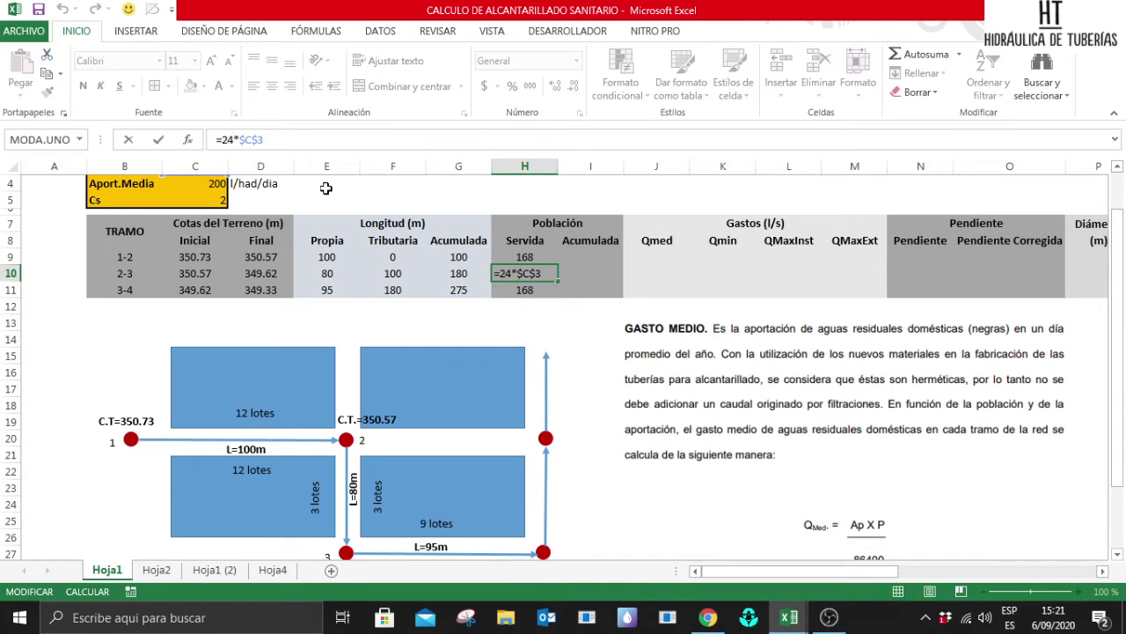
key("BackSpace")
key("BackSpace")
type("6")
key("Return")
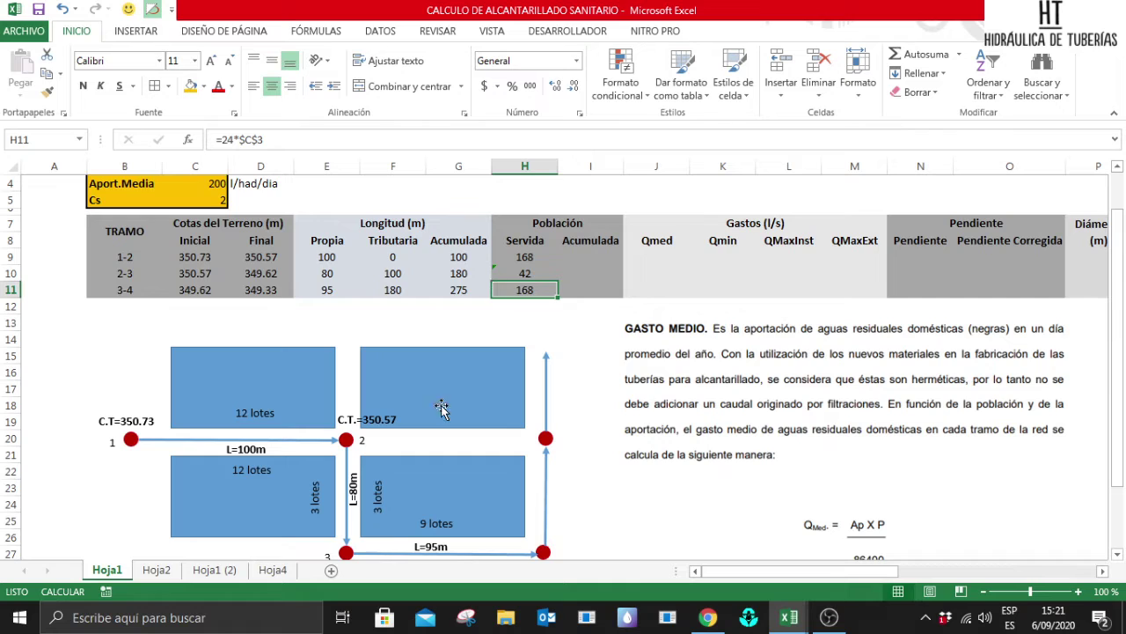
Change the lot count in segment 3-4's served population formula (H11) to 9, giving =9*$C$3.
double_click(520, 289)
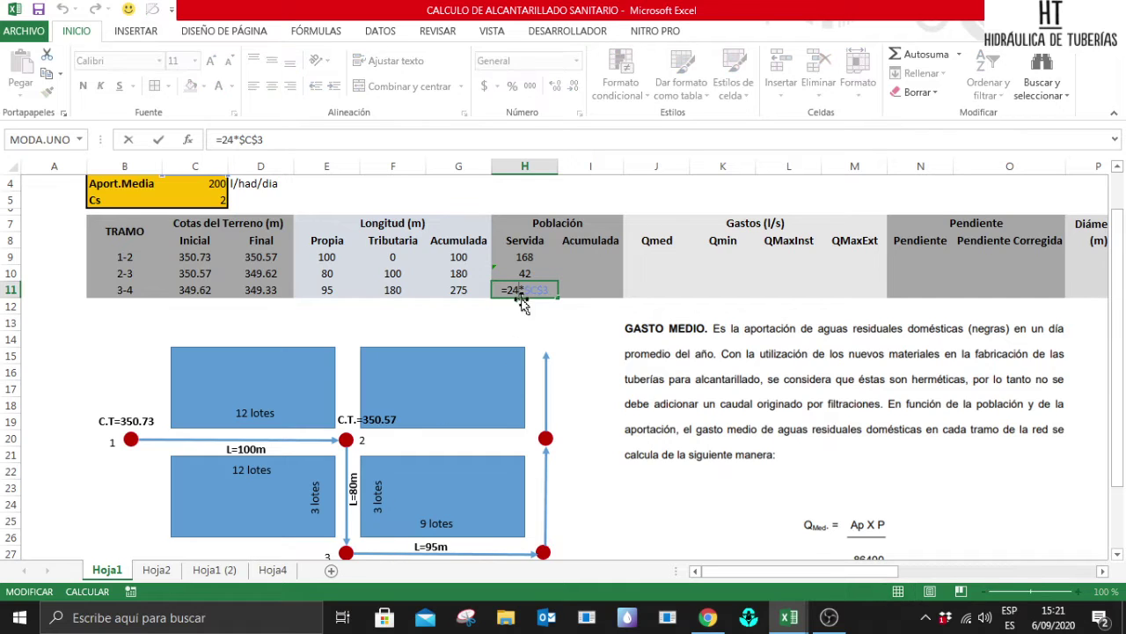
key("BackSpace")
key("BackSpace")
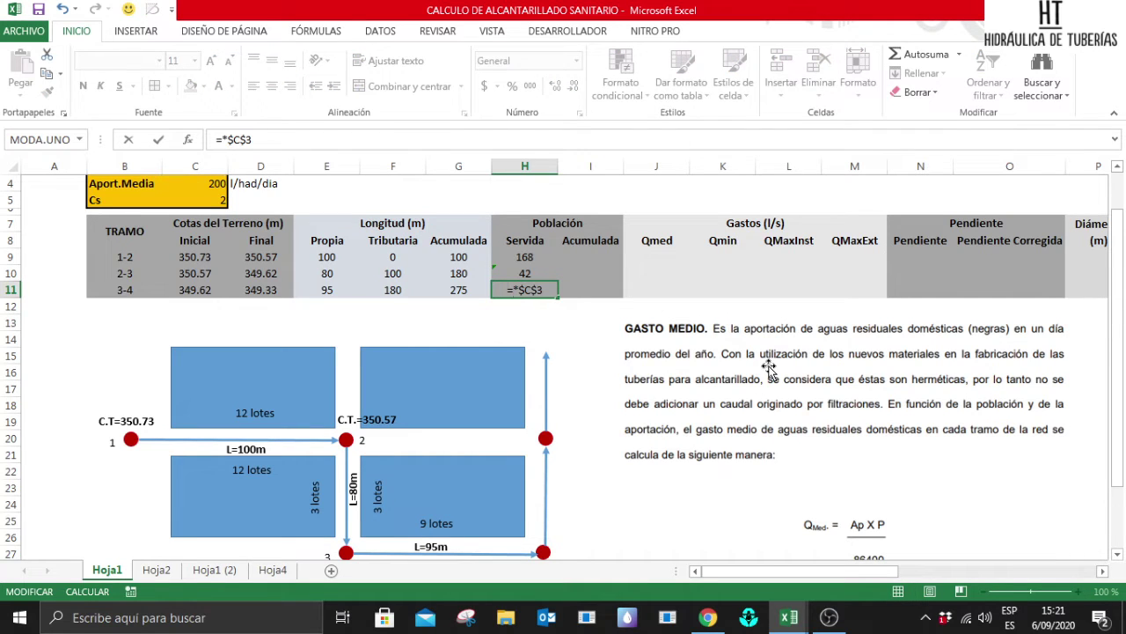
type("9")
key("Return")
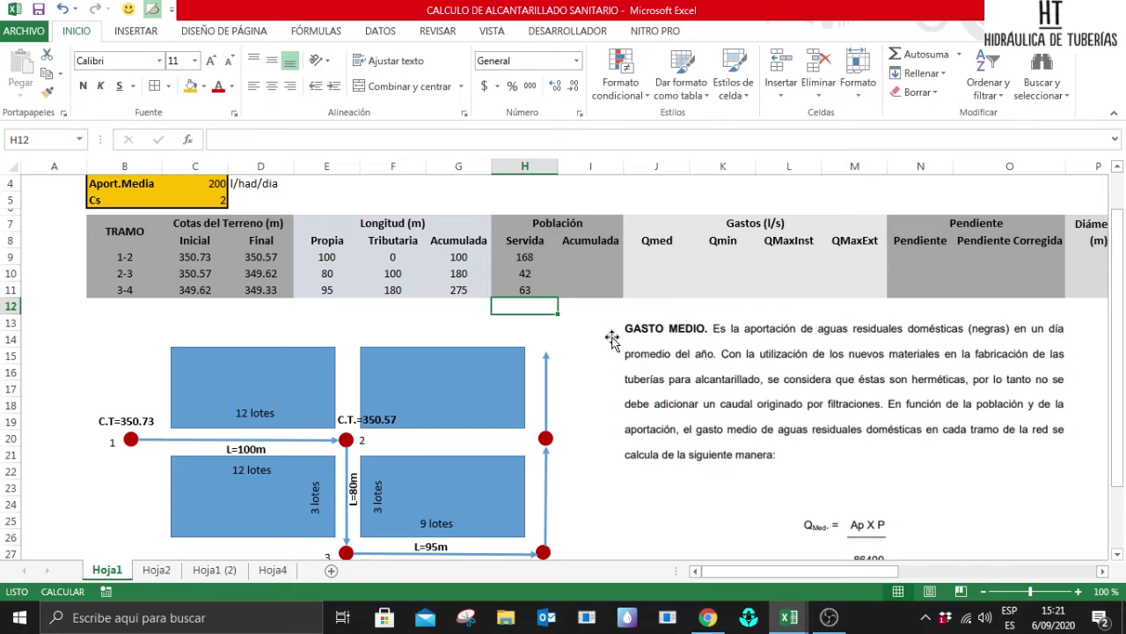
Set the accumulated population of segment 1-2 in I9 equal to its served population with =H9.
left_click(586, 257)
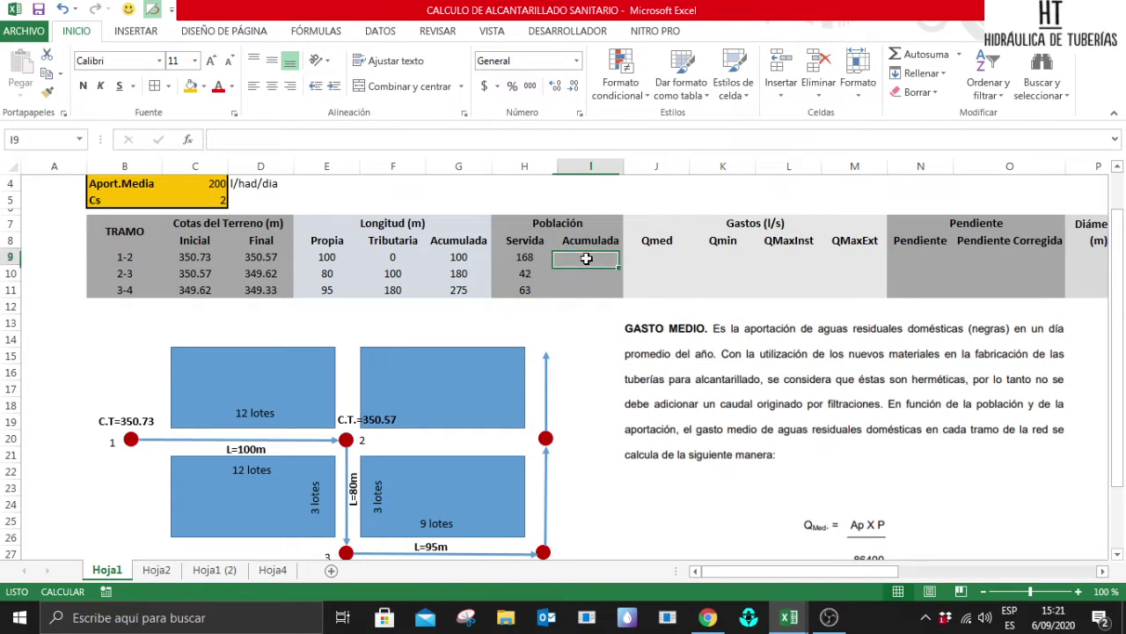
type("=")
right_click(685, 280)
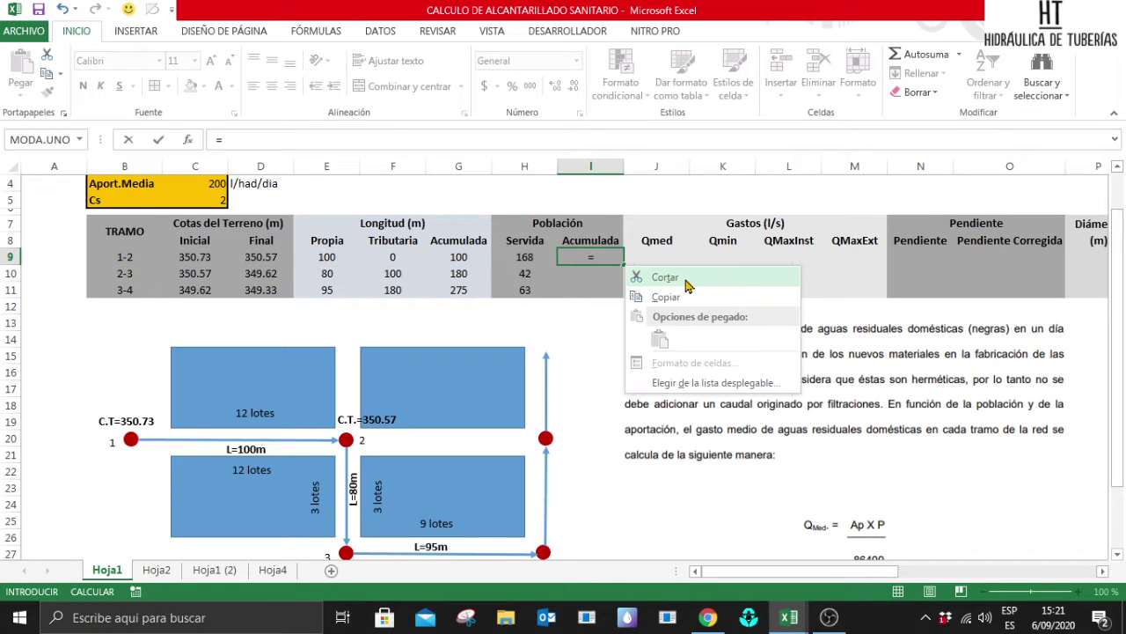
left_click(534, 256)
left_click(533, 257)
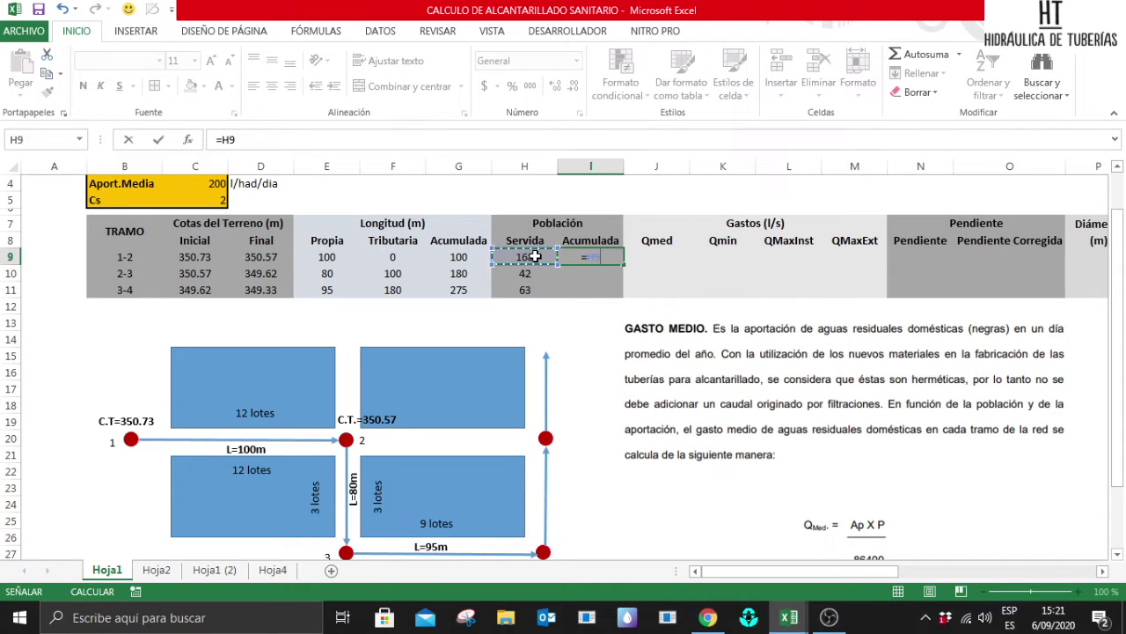
key("Return")
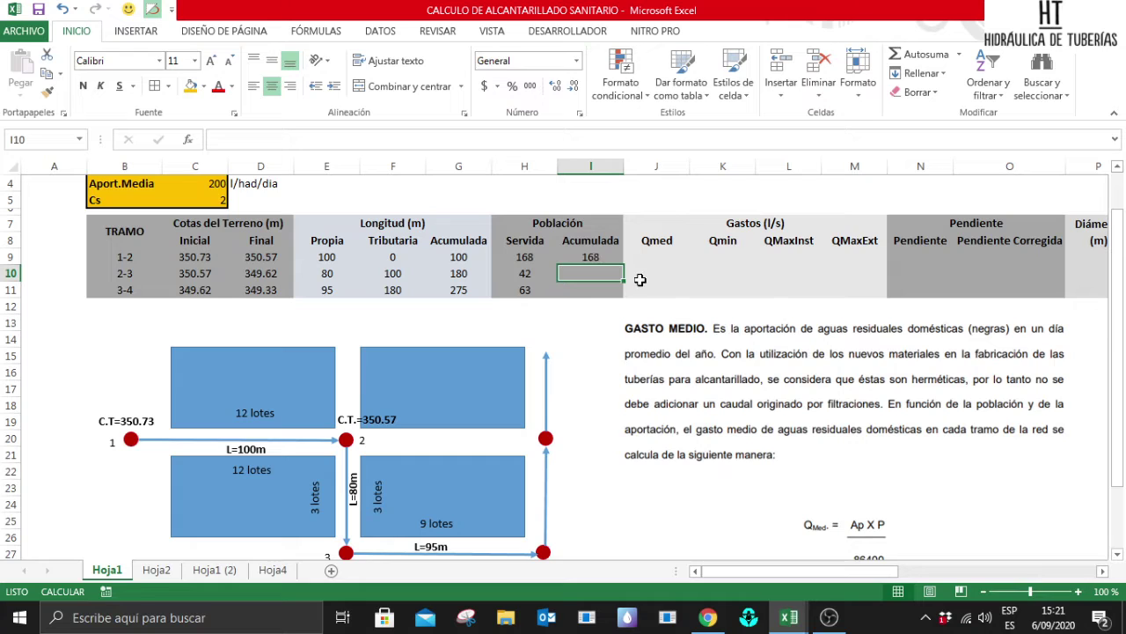
Enter =I9+H10 as the accumulated population of segment 2-3 in I10 and fill the formula down to I11.
type("=")
key("Up")
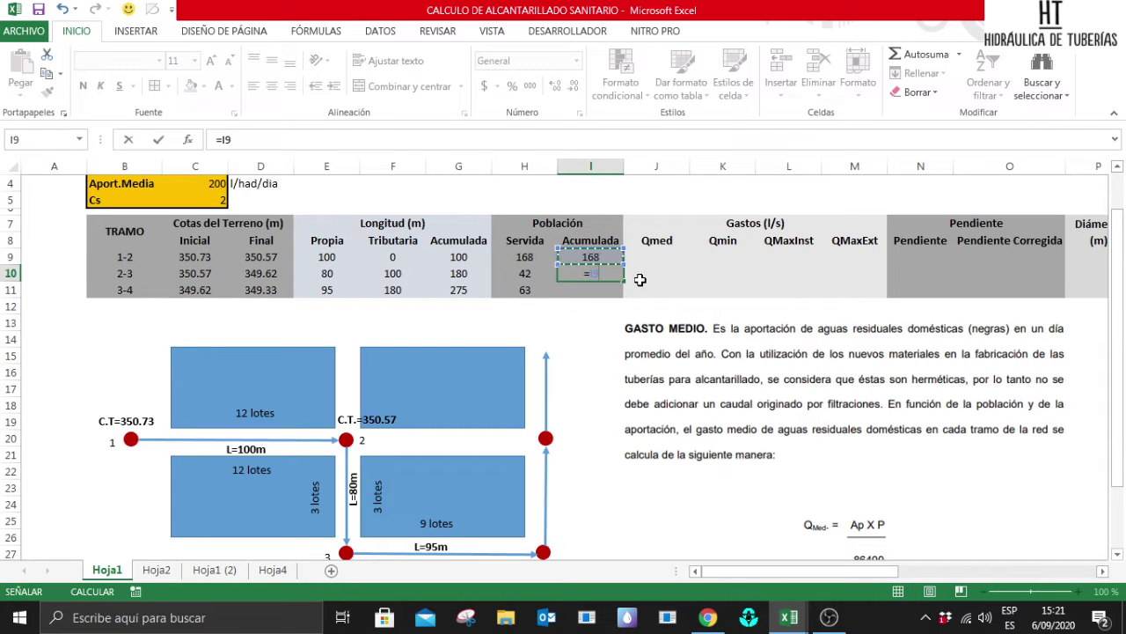
type("+")
left_click(511, 272)
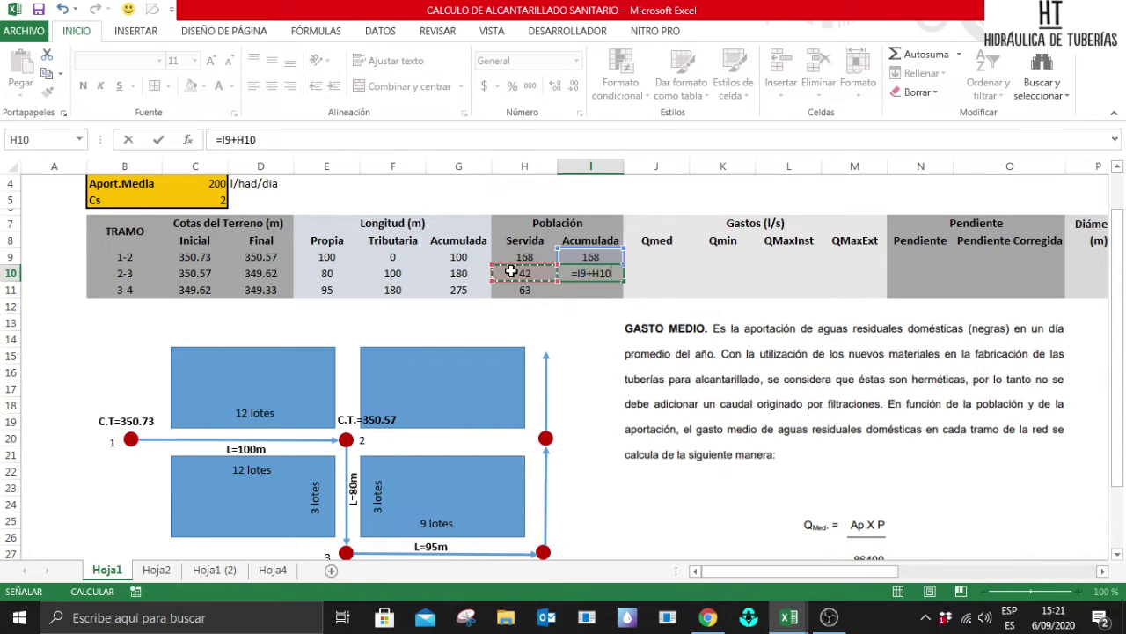
key("Return")
left_click(595, 275)
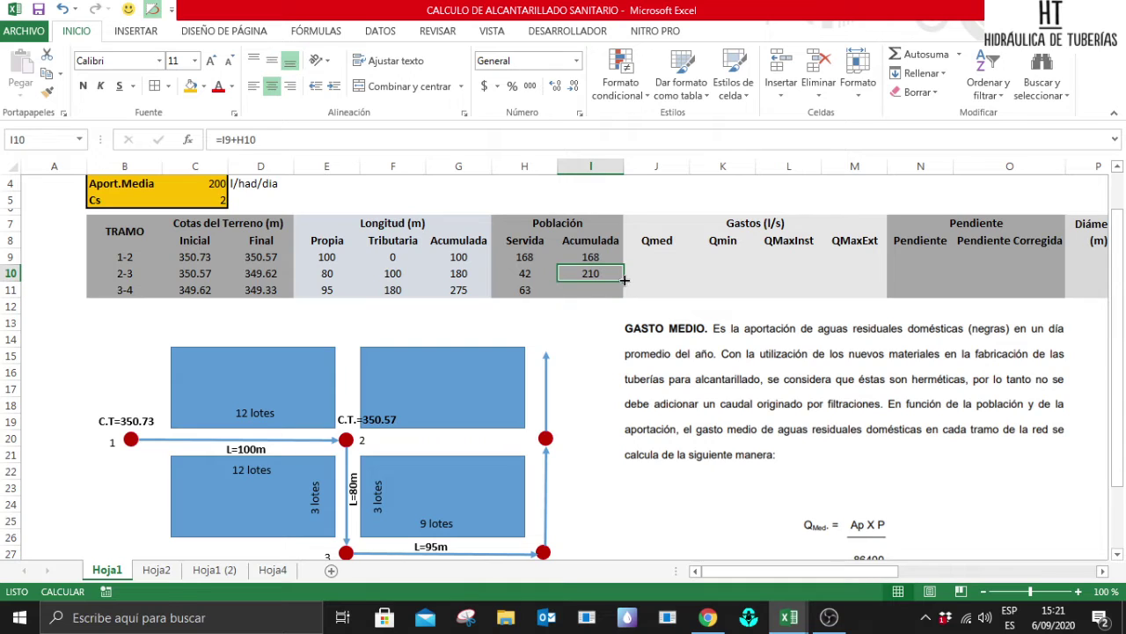
left_click_drag(624, 279, 624, 291)
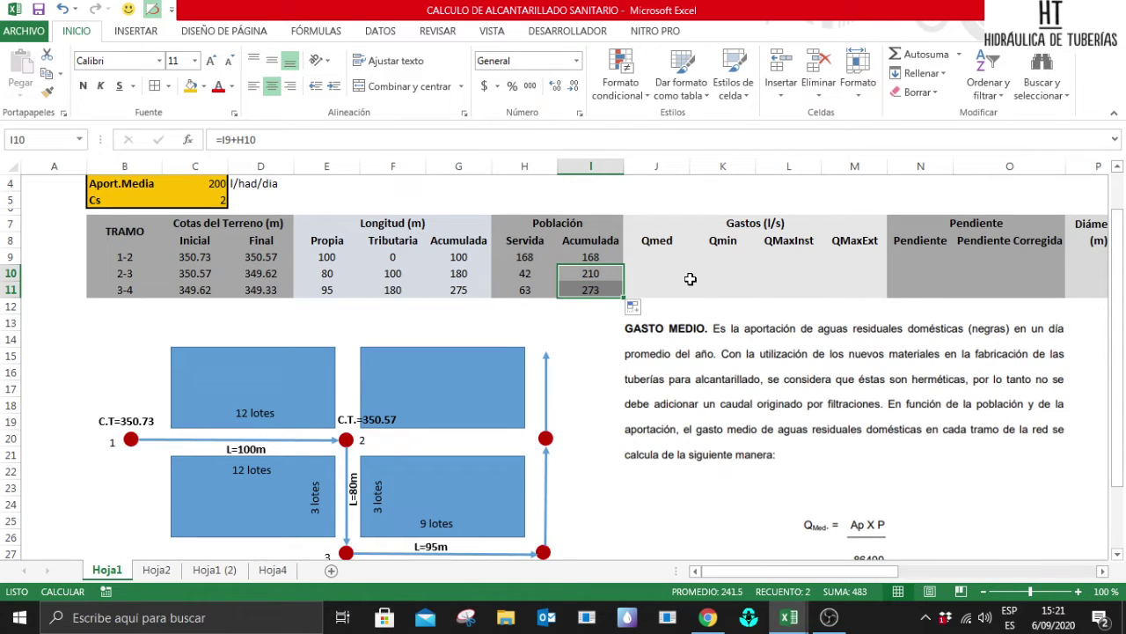
left_click(598, 257)
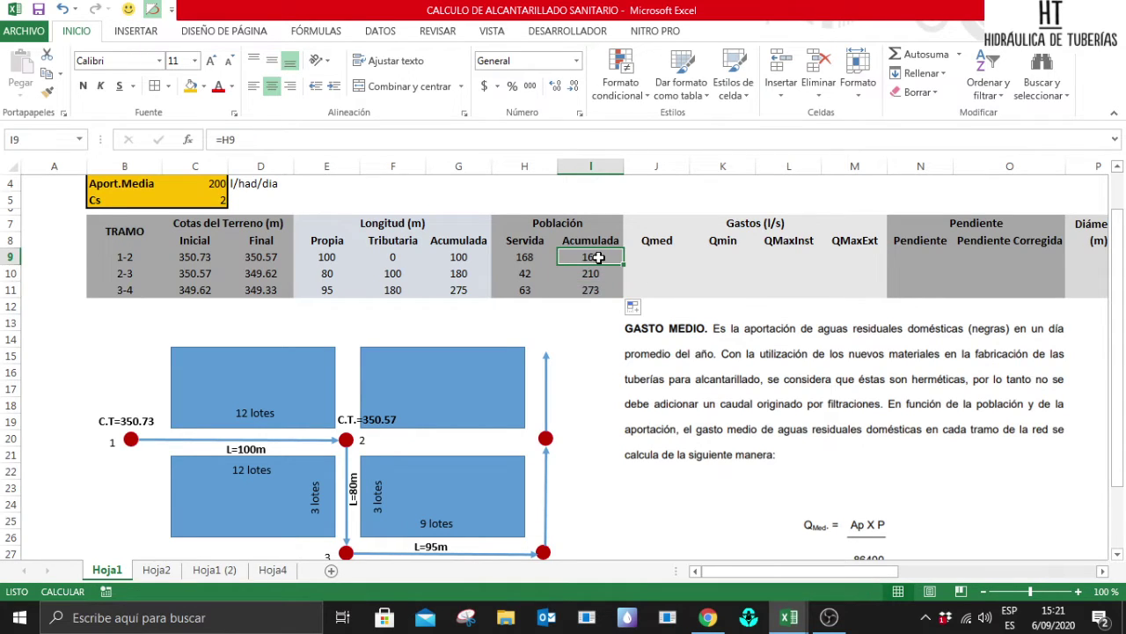
left_click(598, 290)
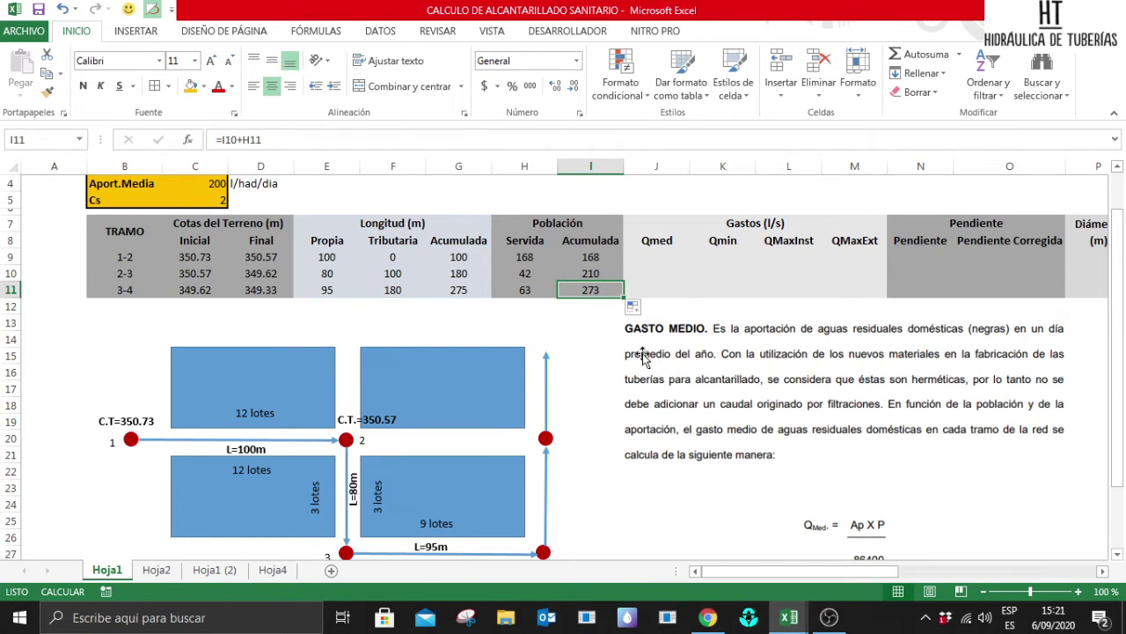
Calculate Qmed for segment 1-2 in J9 with =$C$4*I9/86400 and fill the formula down to J11.
left_click(662, 256)
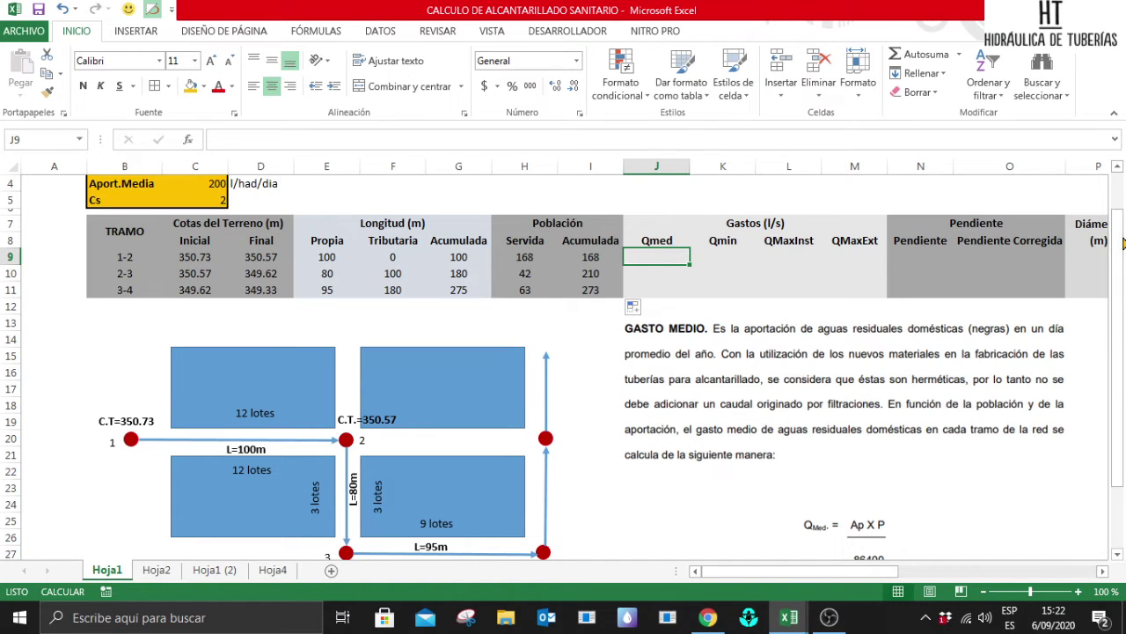
left_click_drag(1119, 251, 1120, 269)
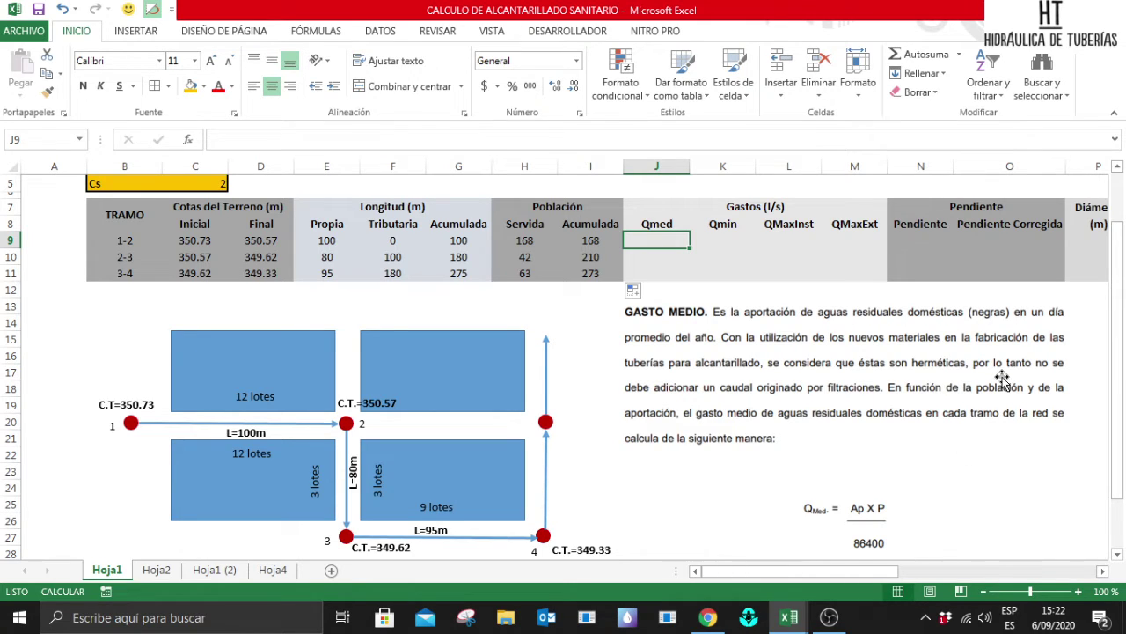
type("=")
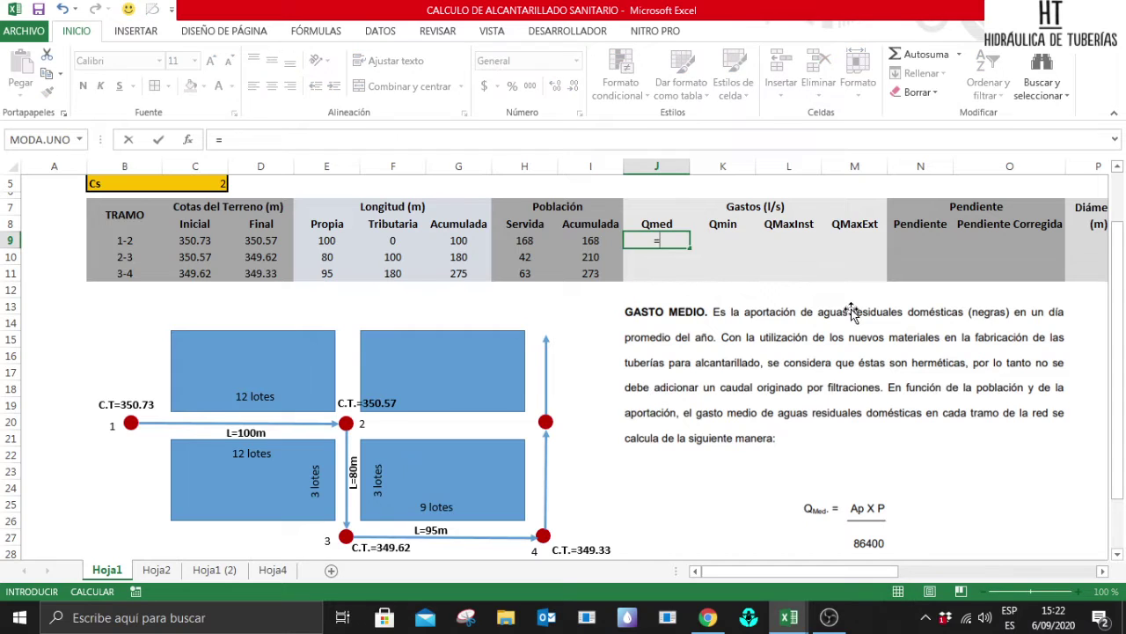
scroll(842, 308, "up", 2)
left_click(211, 233)
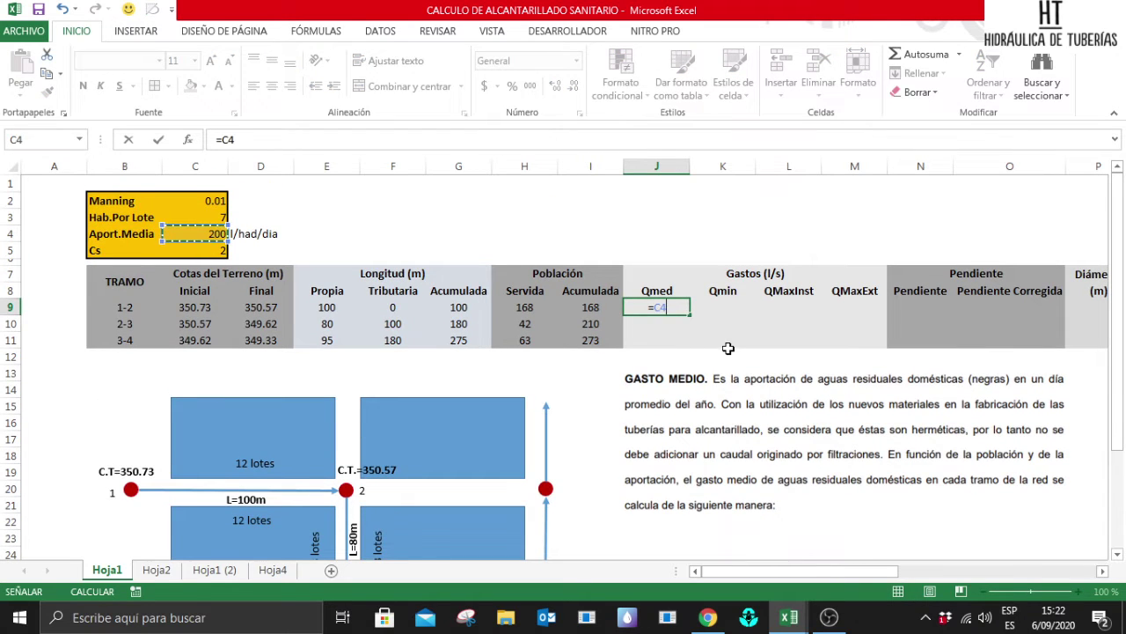
key("F4")
type("*")
left_click(595, 311)
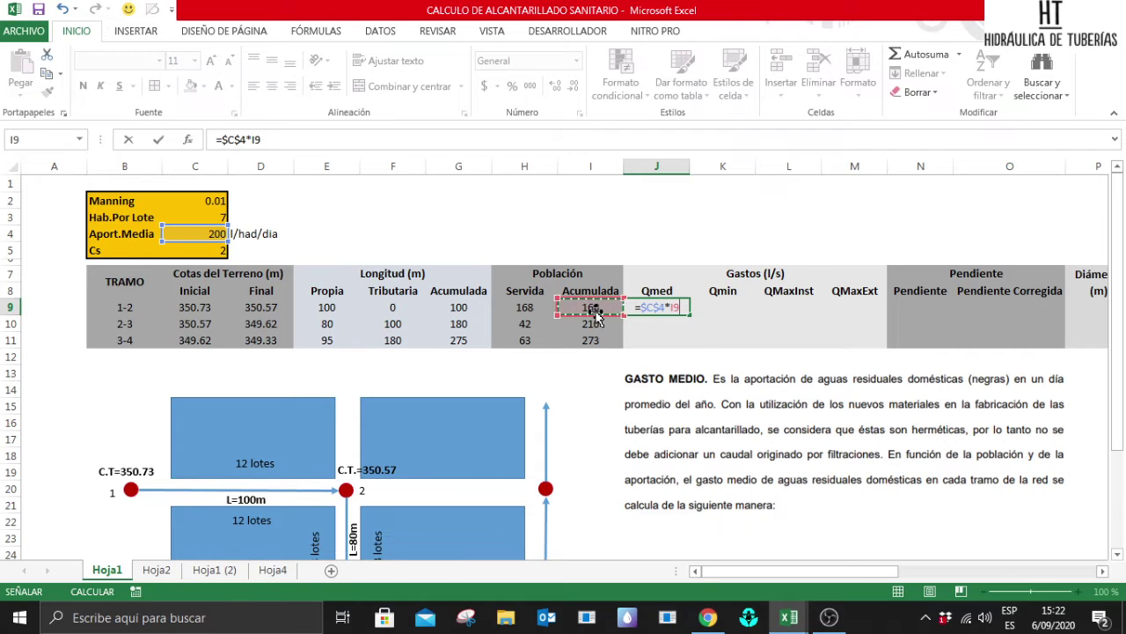
type("/86400")
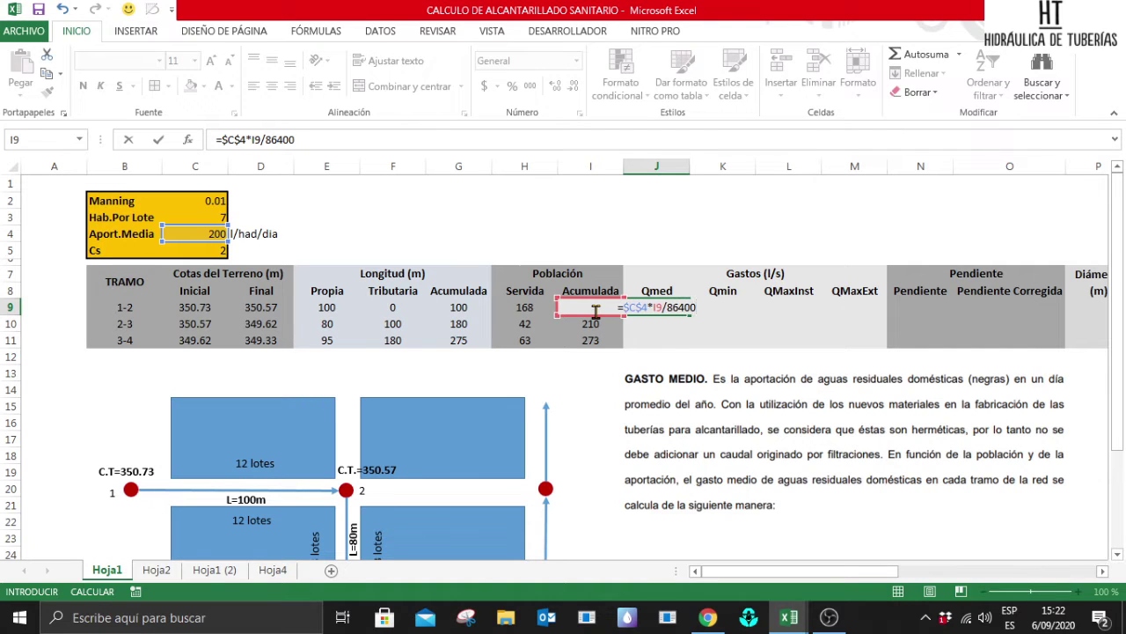
key("ctrl+Return")
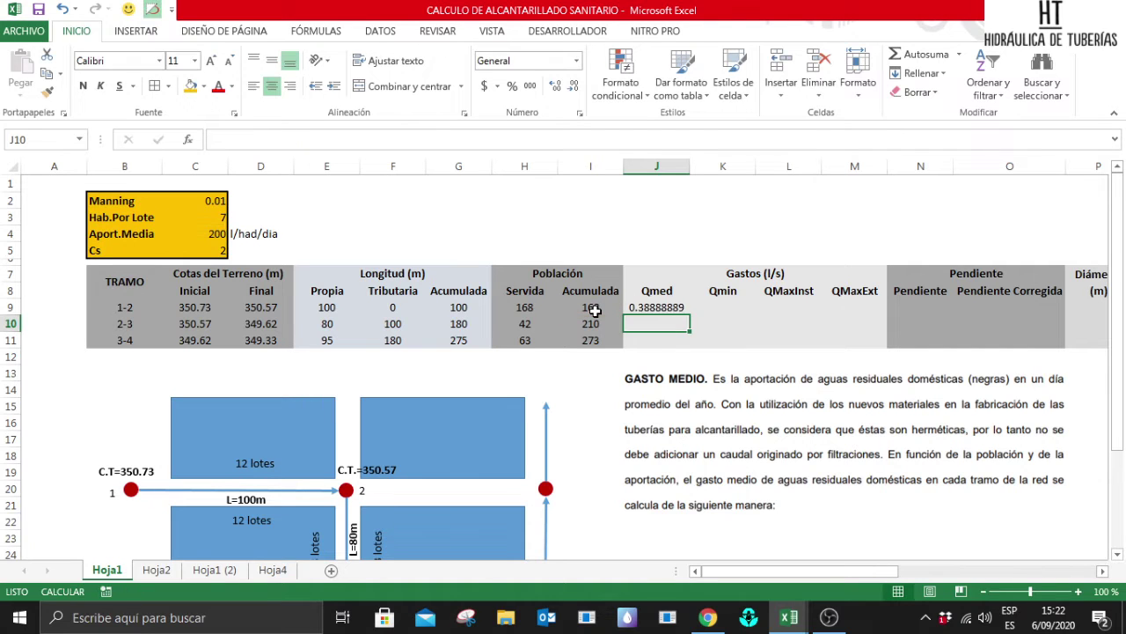
double_click(692, 315)
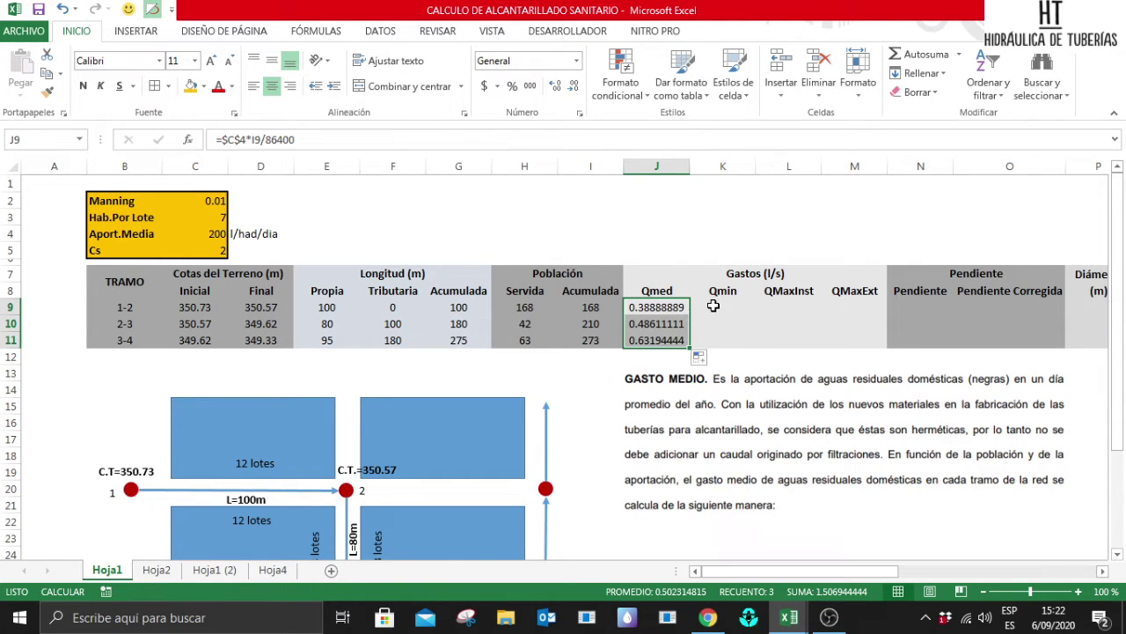
Calculate Qmin for segment 1-2 in K9 with =SI(J9<1.5;1.5;0.5*J9) and fill the formula down to K11.
left_click(713, 306)
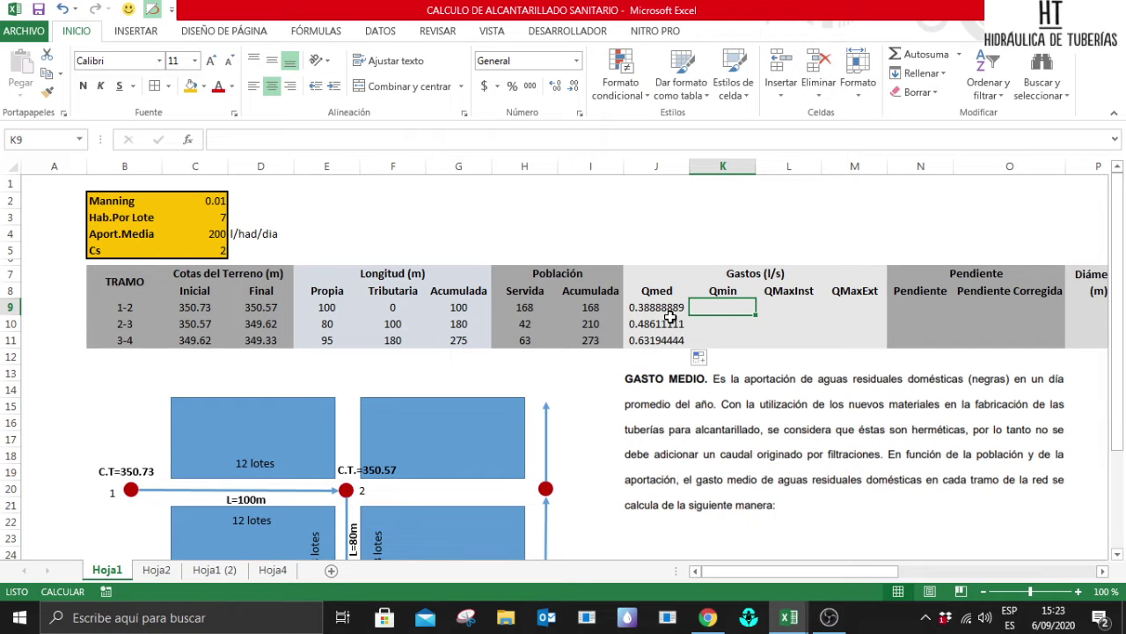
scroll(489, 327, "down", 7)
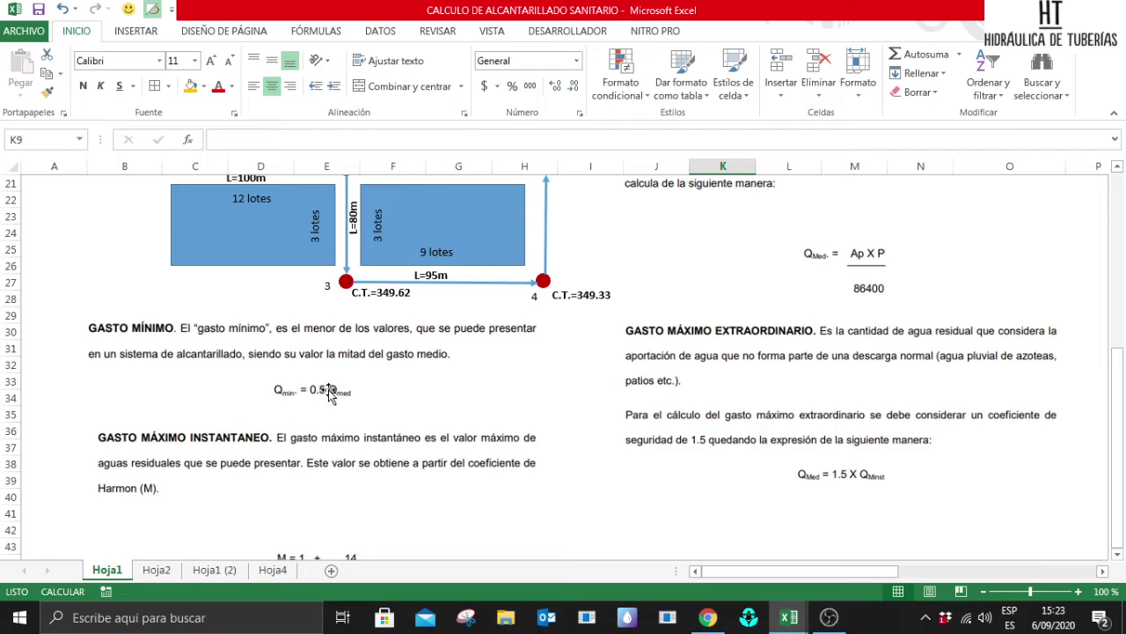
scroll(460, 402, "up", 7)
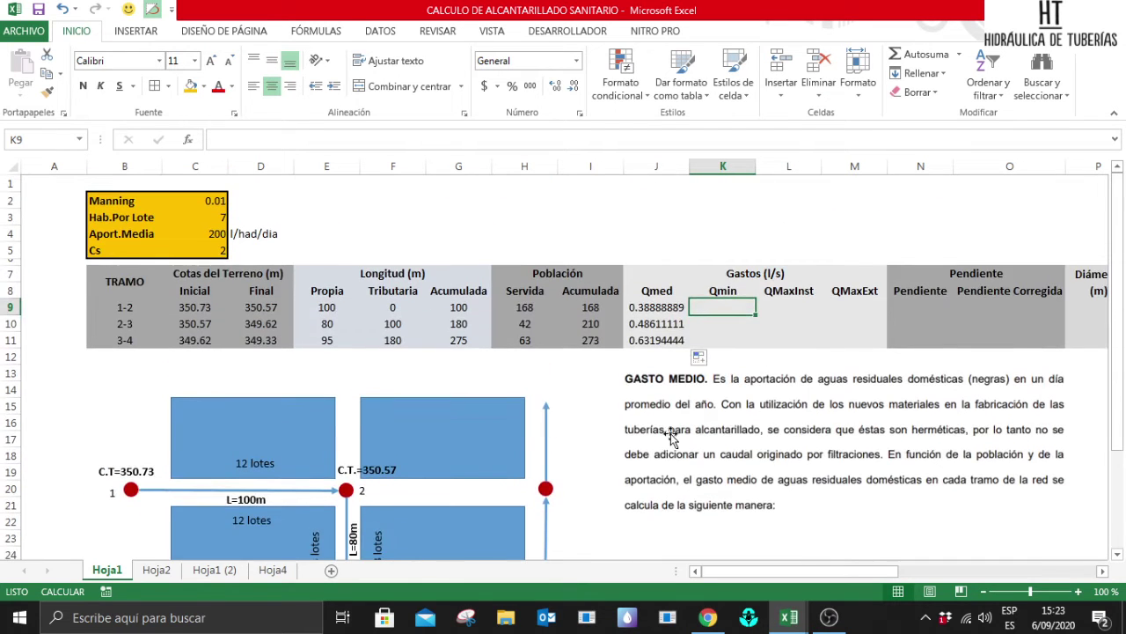
type("=si(")
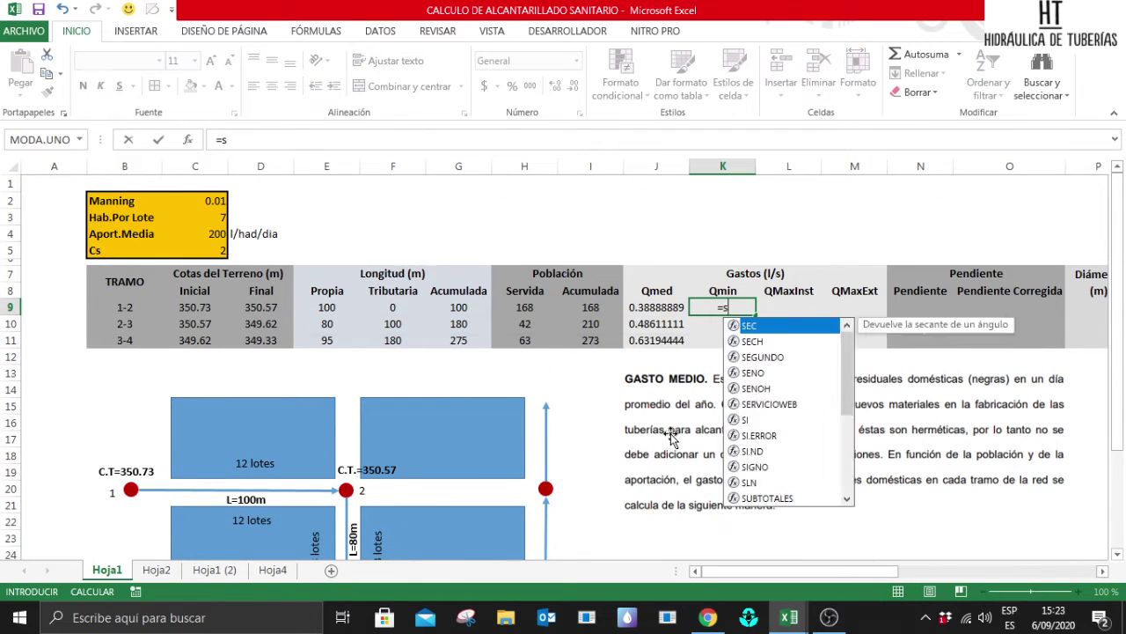
left_click(650, 307)
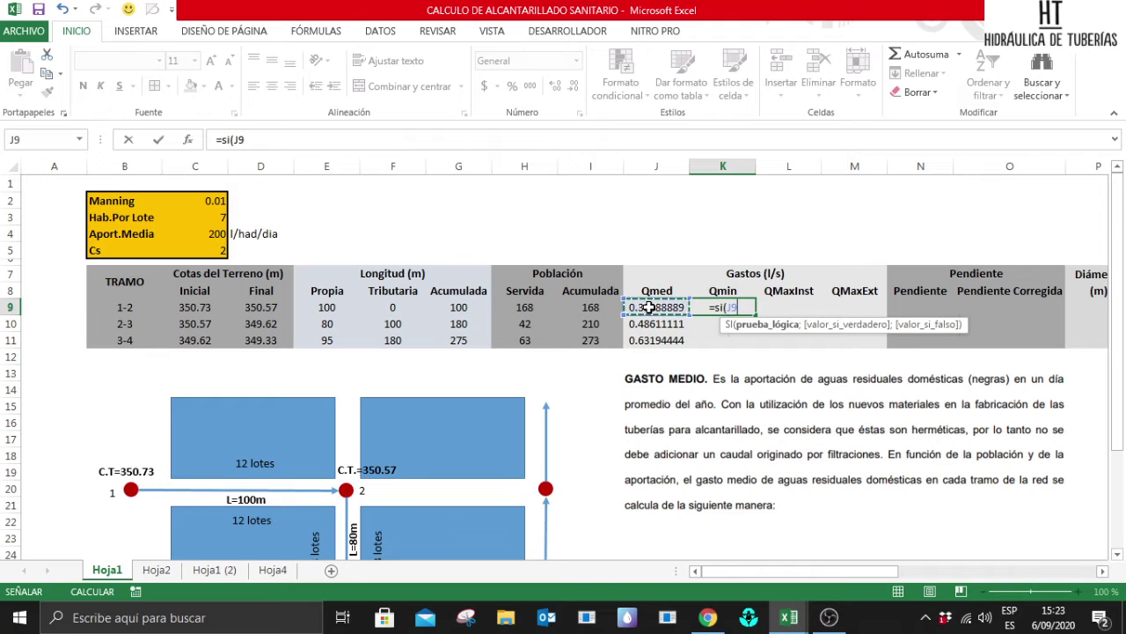
type("<1")
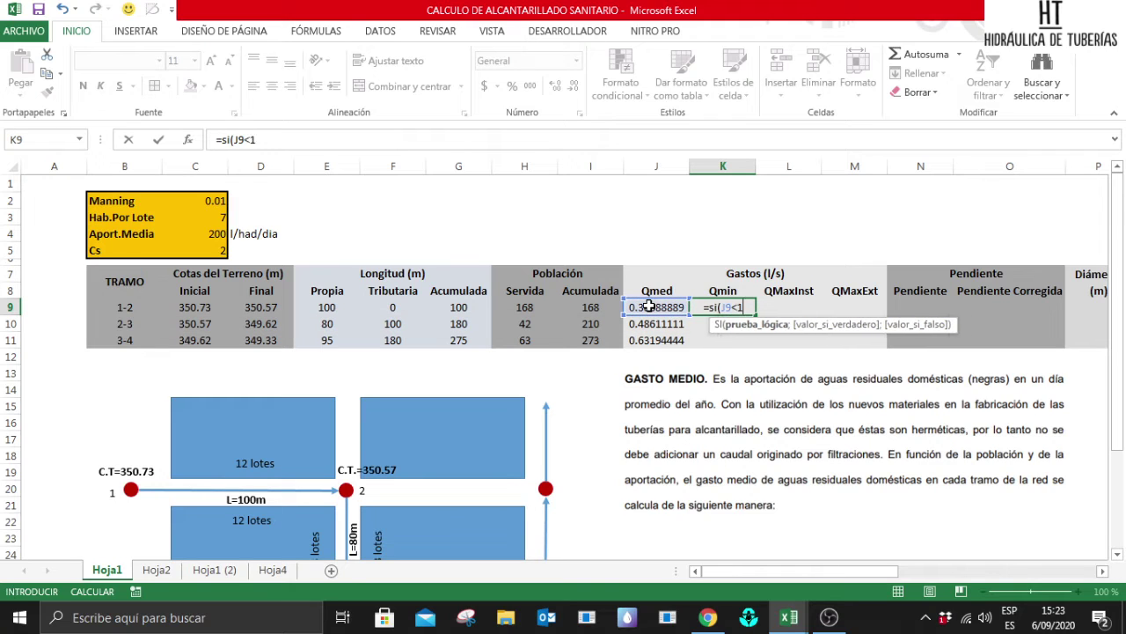
type(".5;")
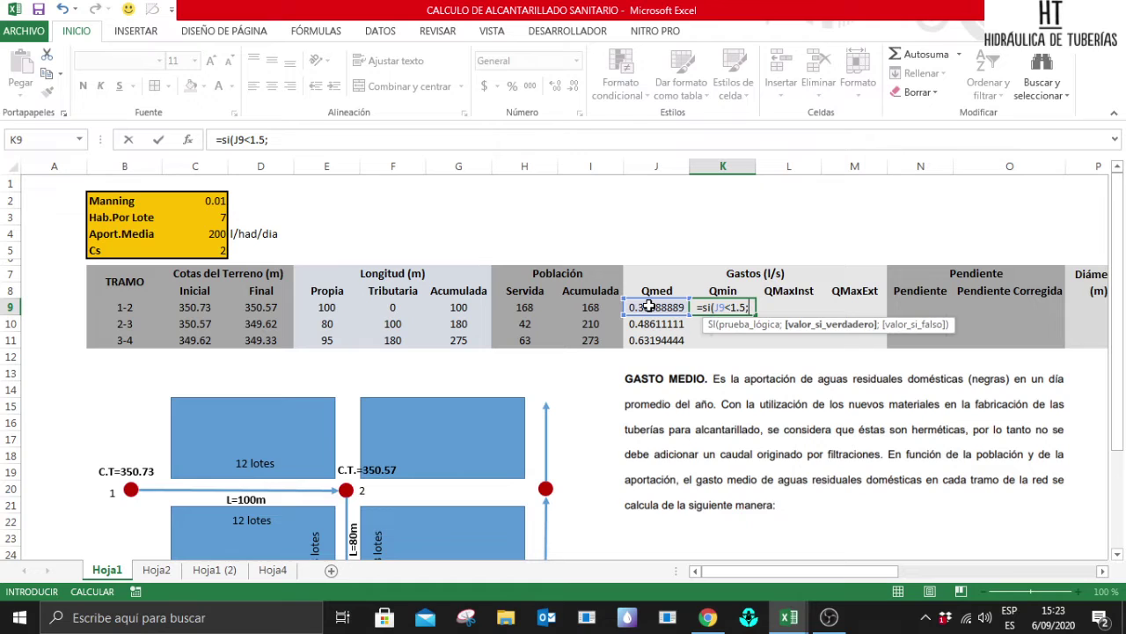
type("1.5")
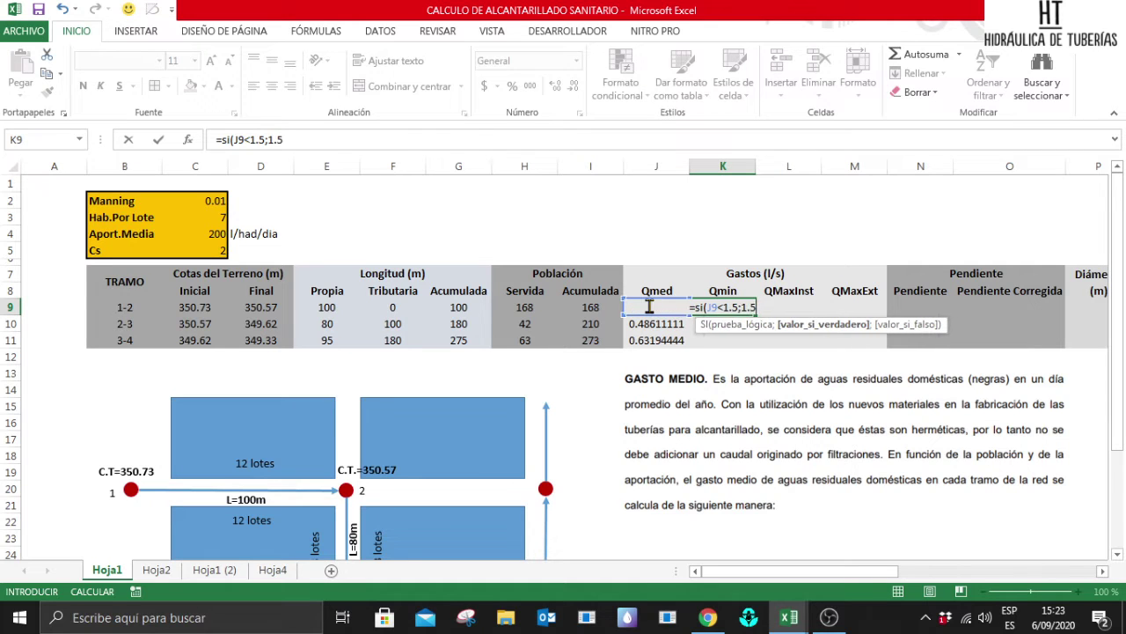
type(";")
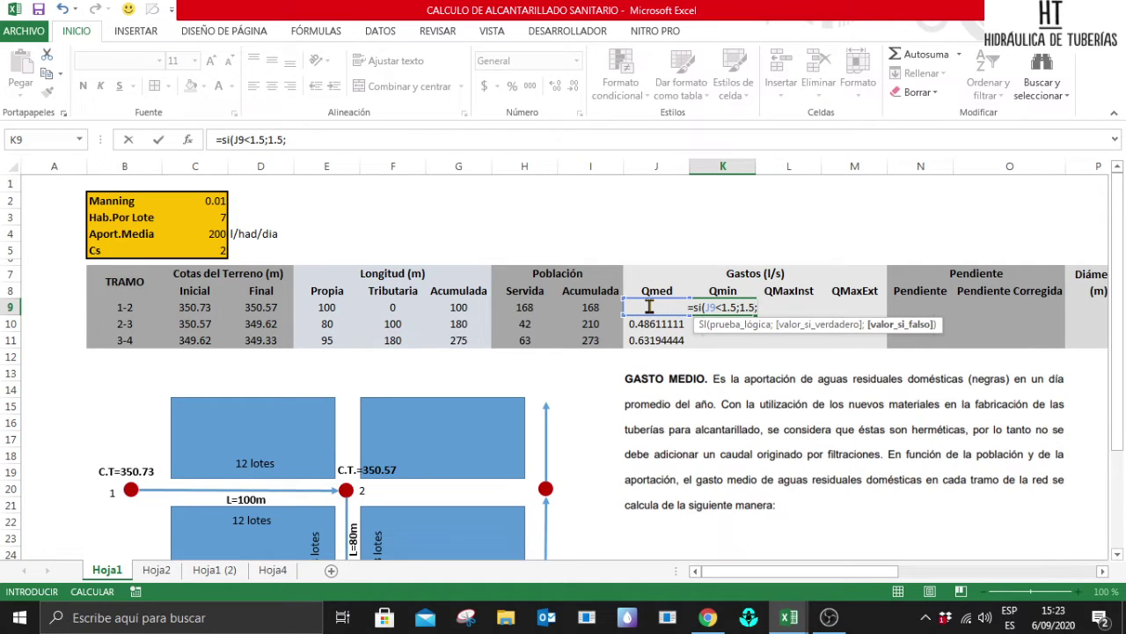
type("0.5")
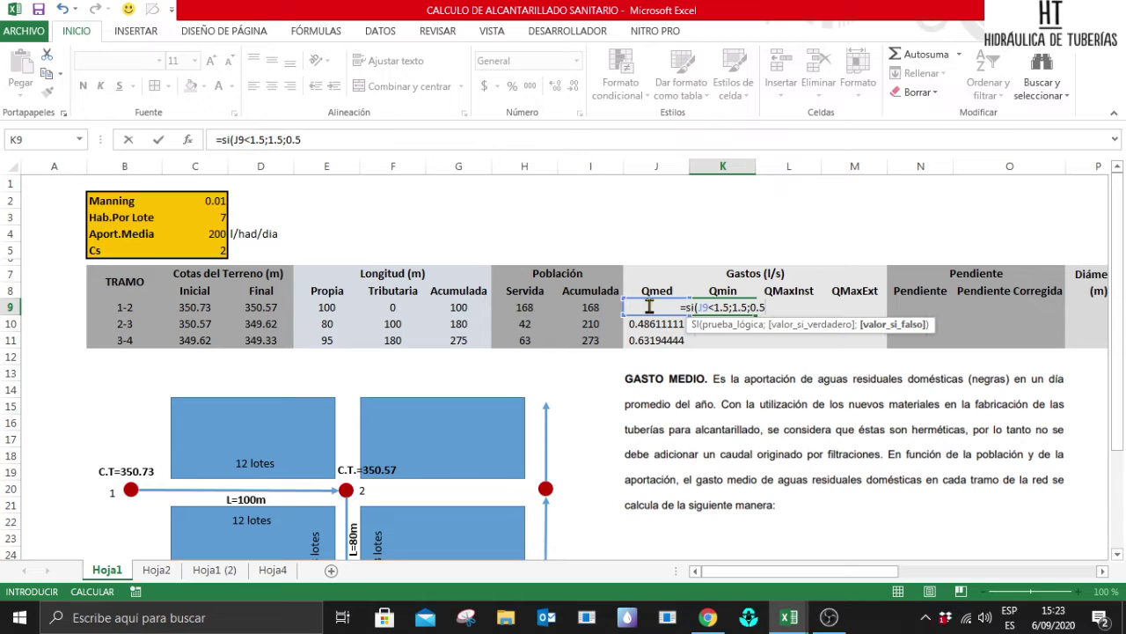
type("*")
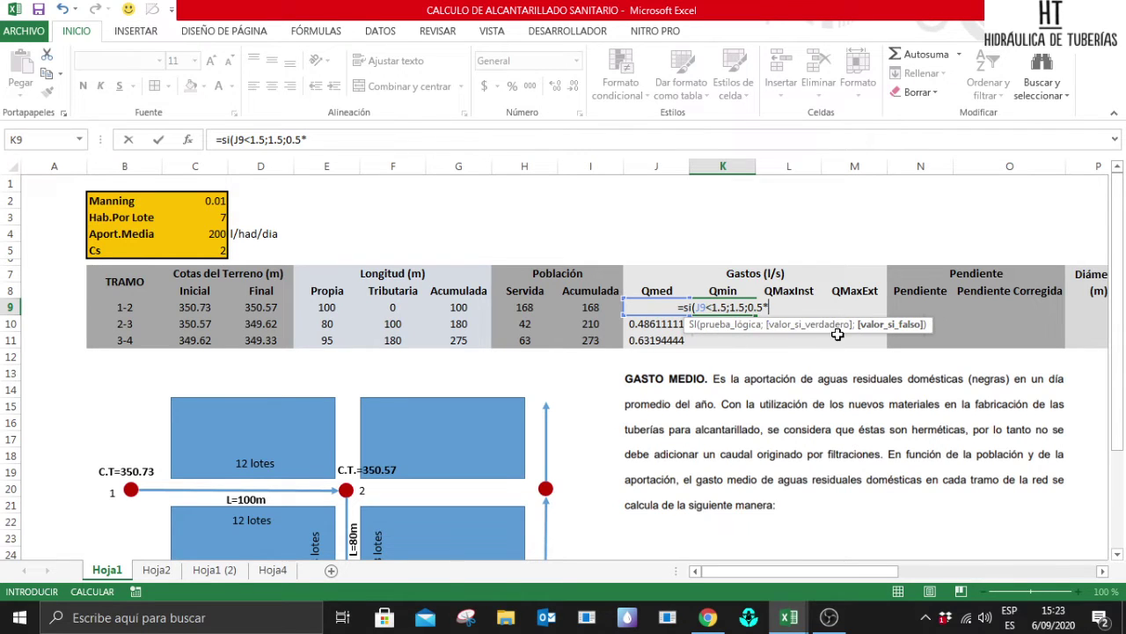
type("J9)")
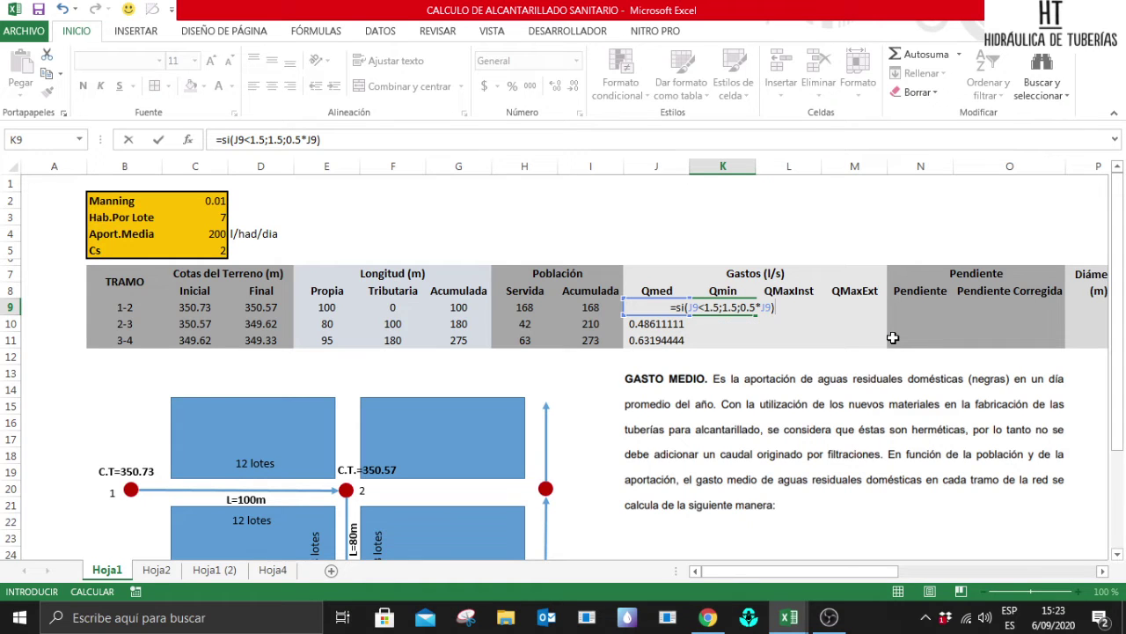
key("Return")
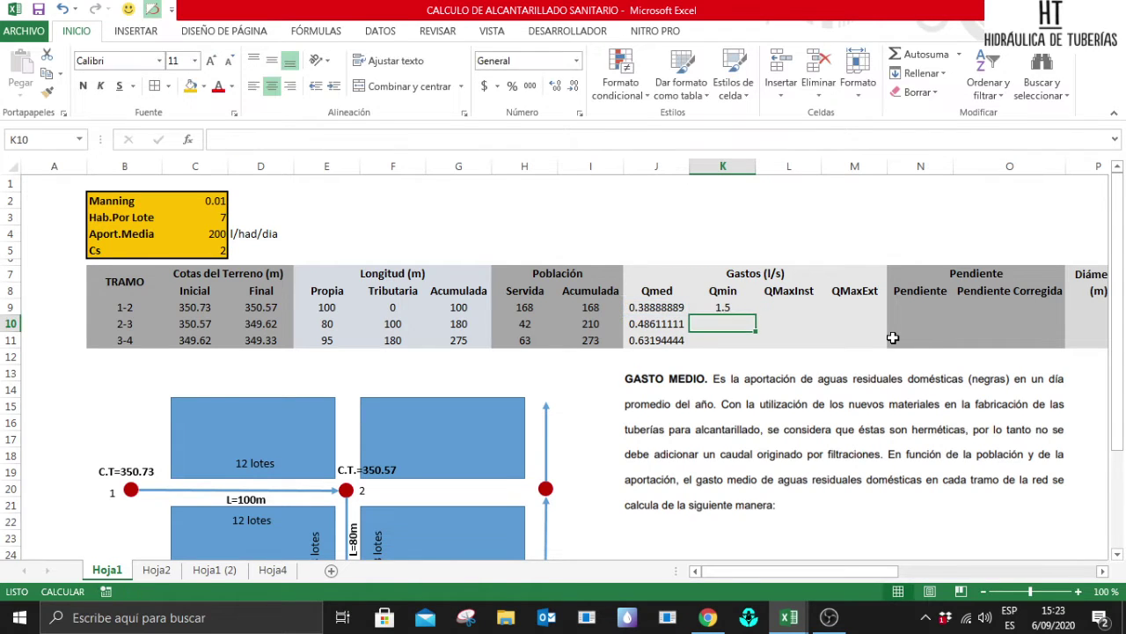
left_click(727, 305)
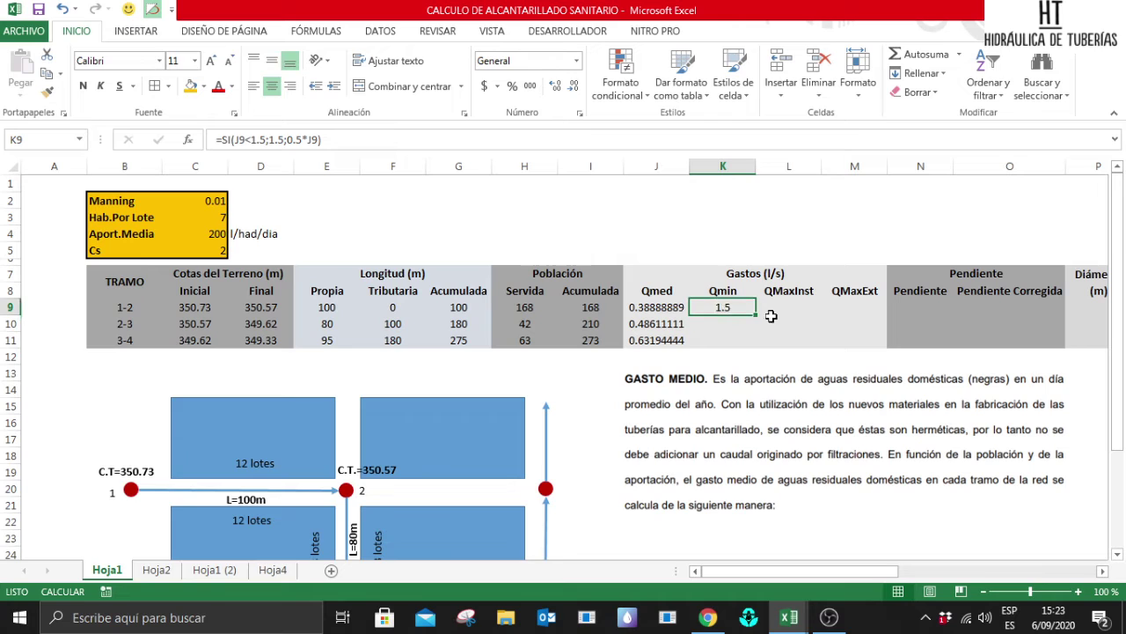
double_click(756, 316)
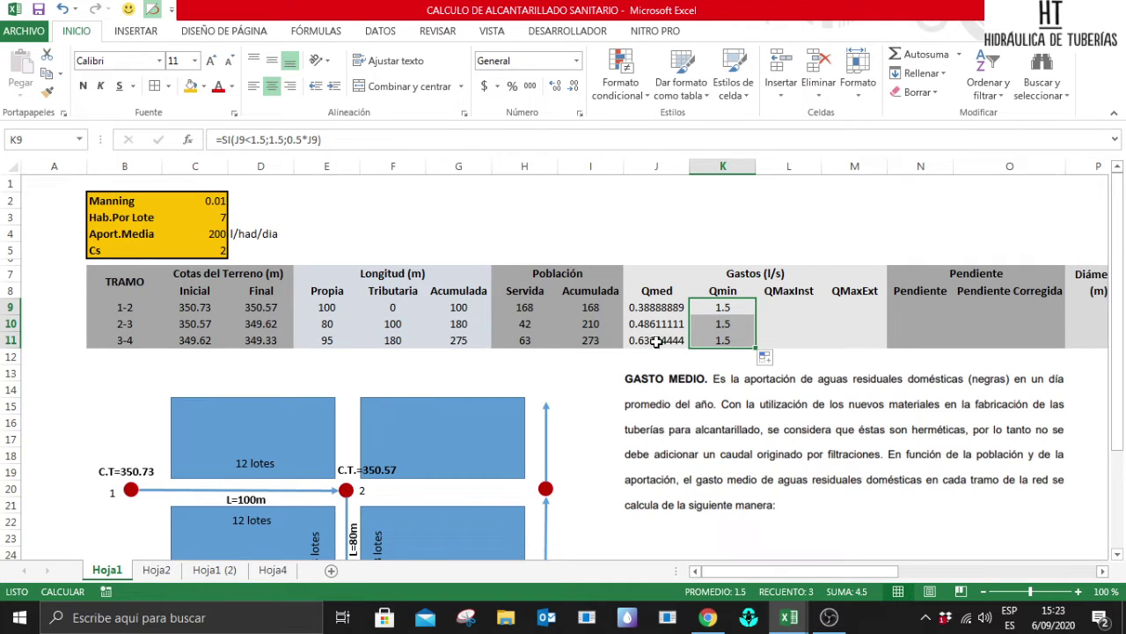
Calculate QMaxInst for segment 1-2 in L9 with =(1+14/(4+RAIZ(I9/1000)))*J9 and fill the formula down to L11.
left_click(792, 309)
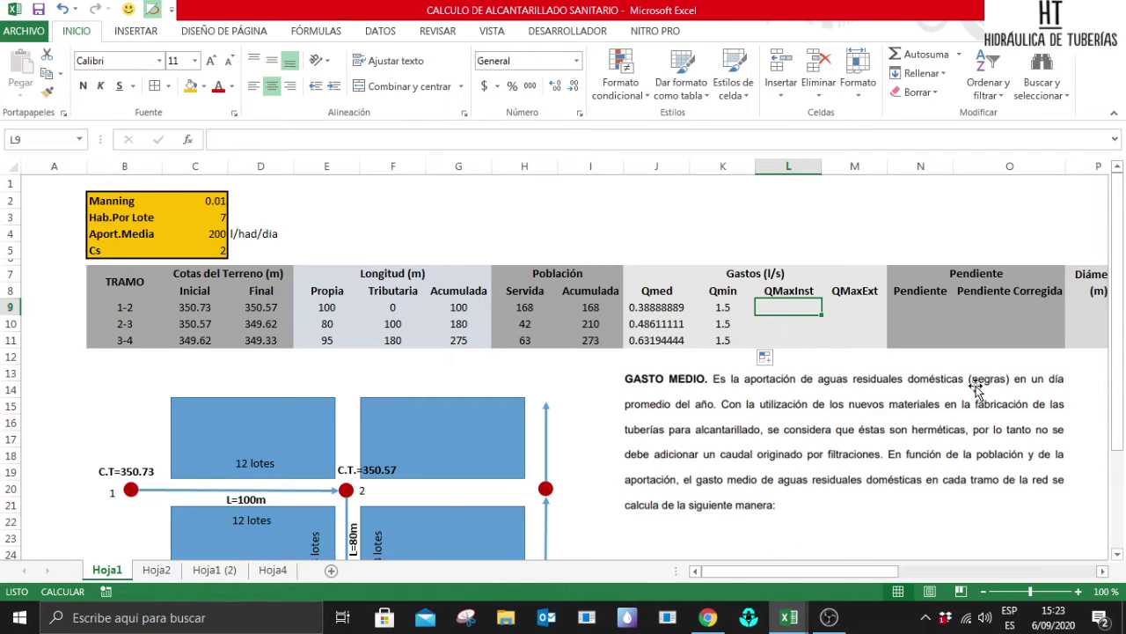
left_click_drag(1120, 283, 1123, 403)
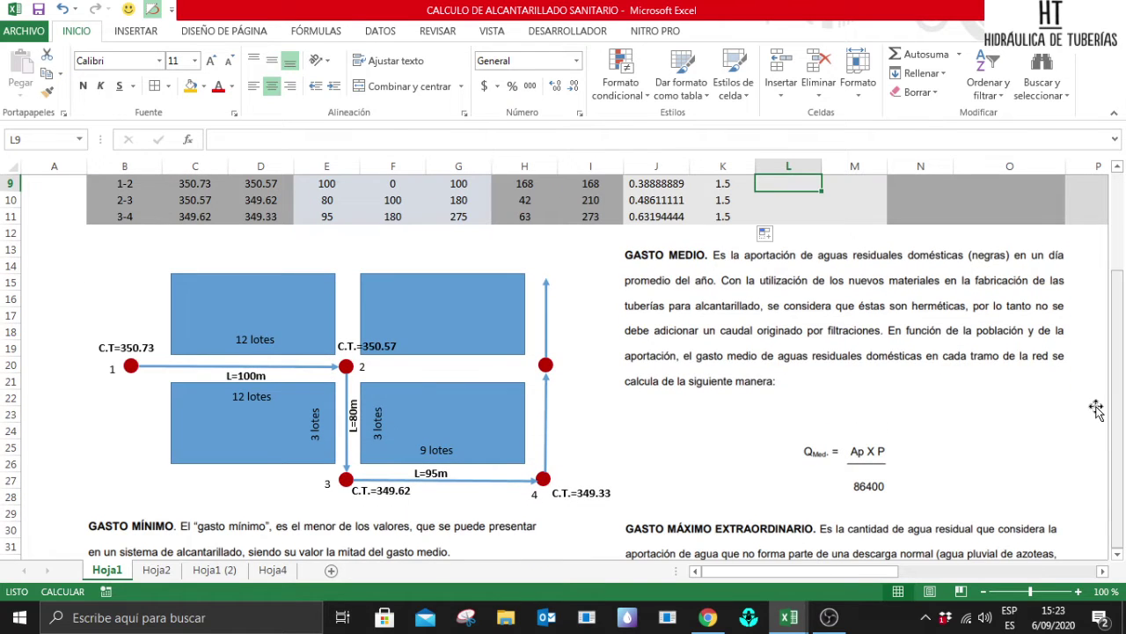
scroll(859, 399, "down", 7)
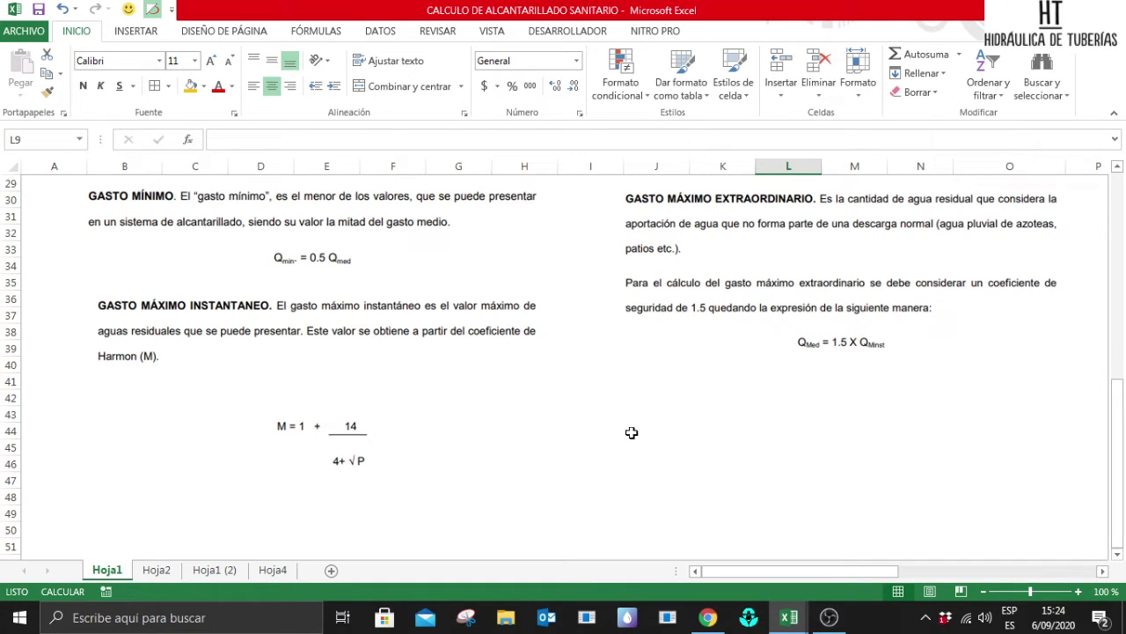
scroll(755, 418, "up", 7)
scroll(755, 419, "up", 3)
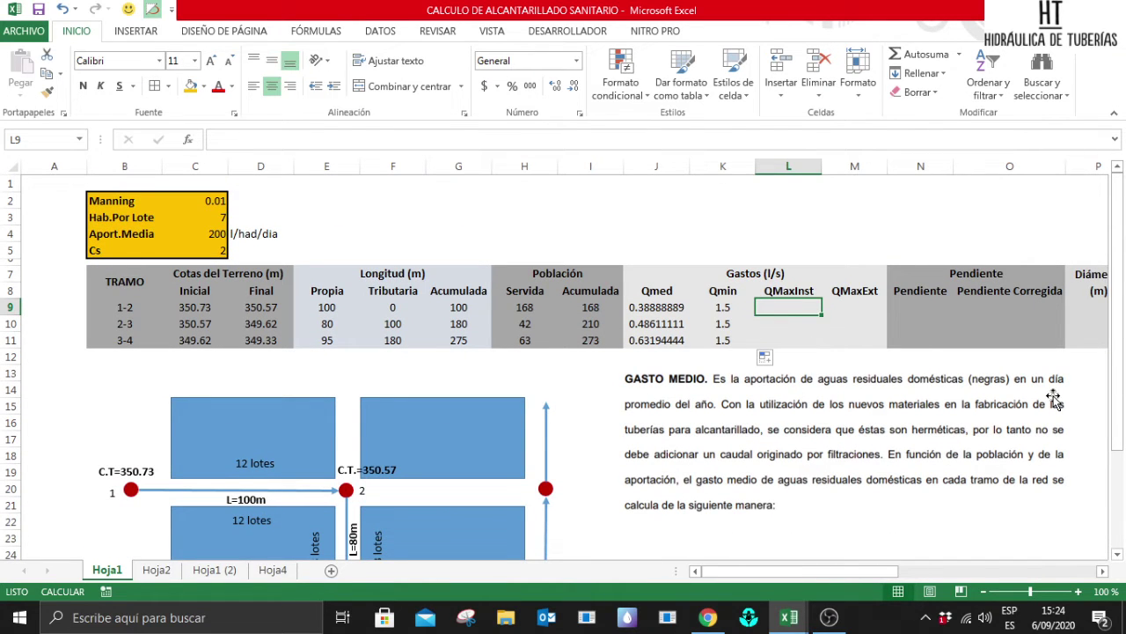
type("=")
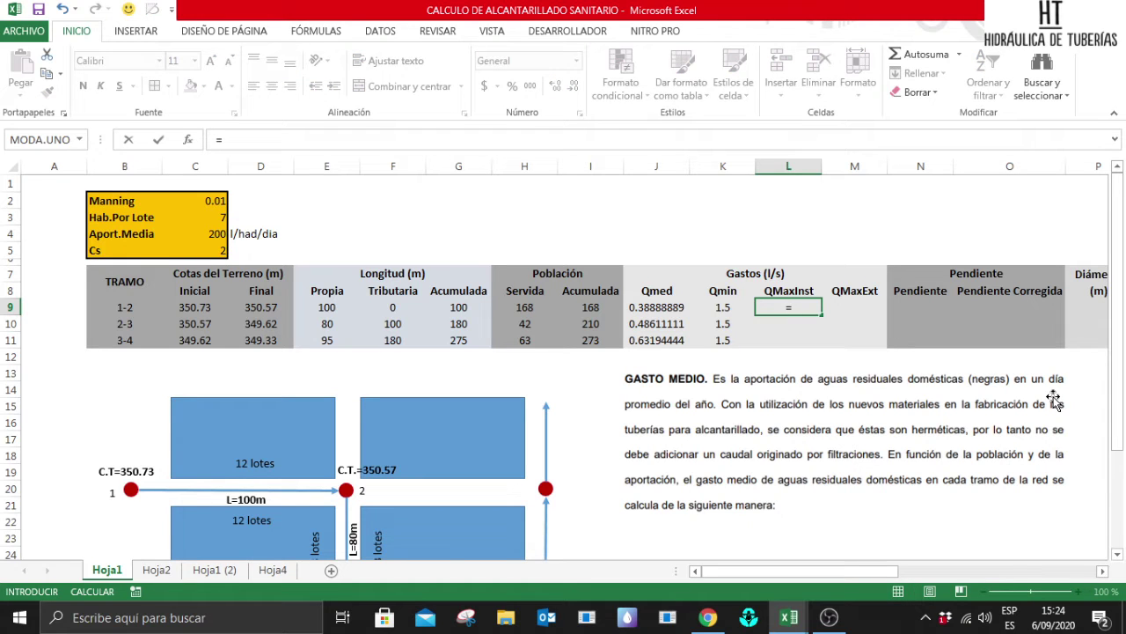
type("(1+14/(")
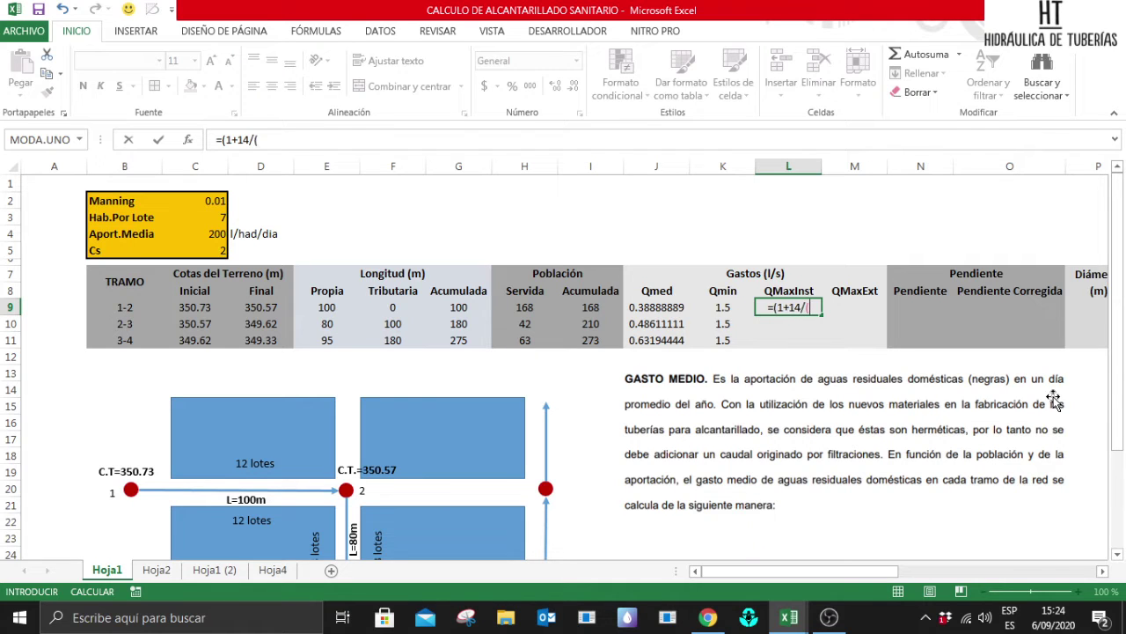
type("4+rai")
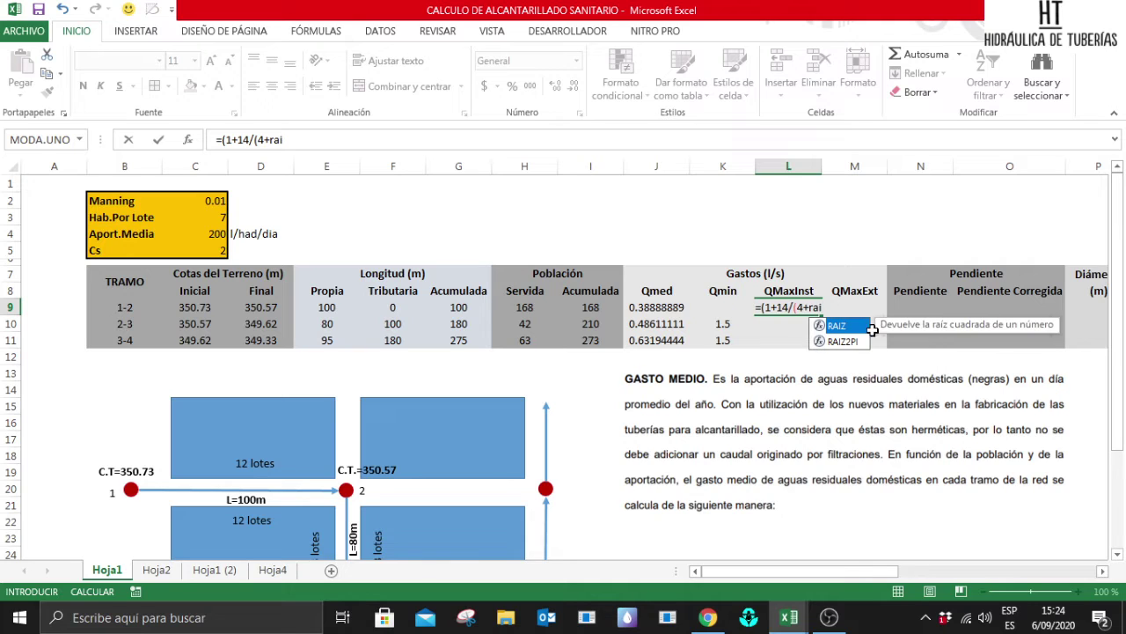
double_click(845, 326)
left_click(591, 306)
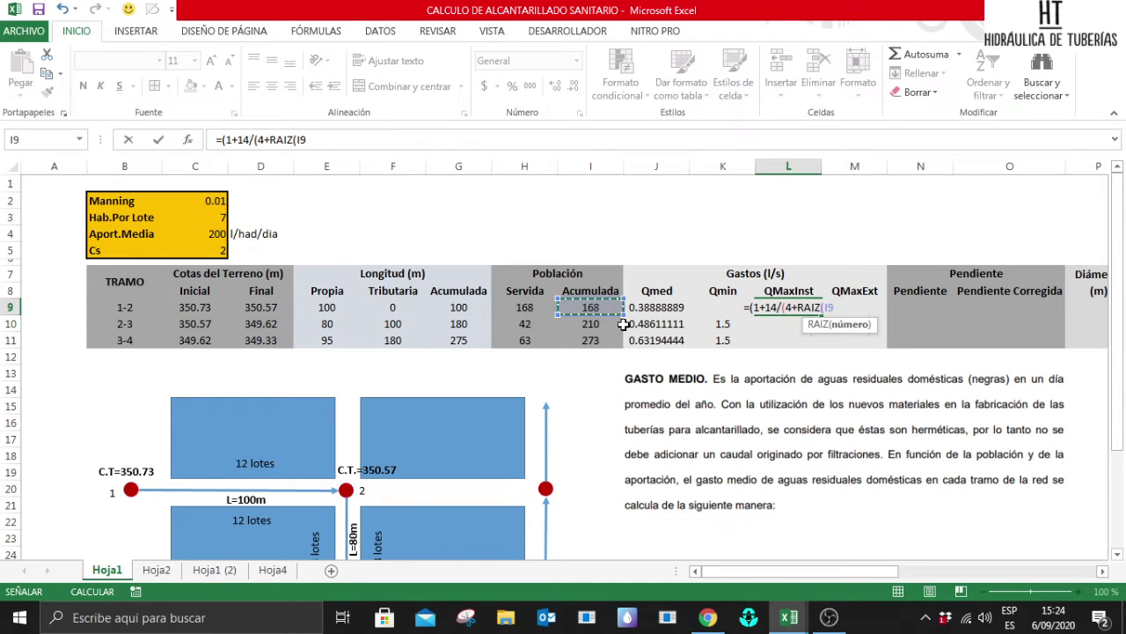
type("/100")
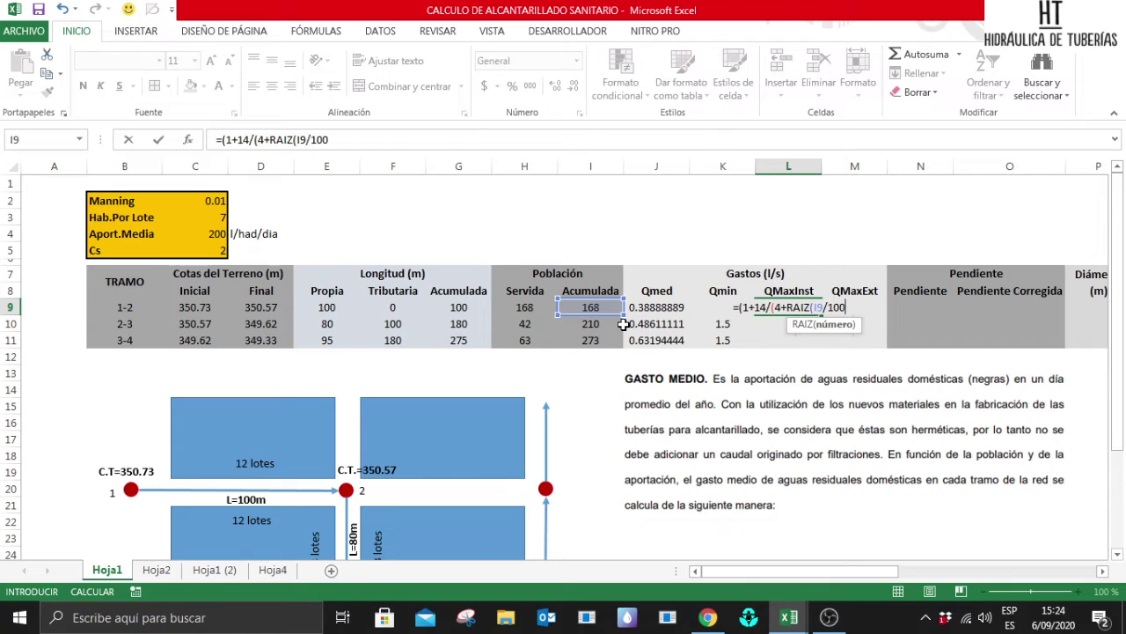
type("0))")
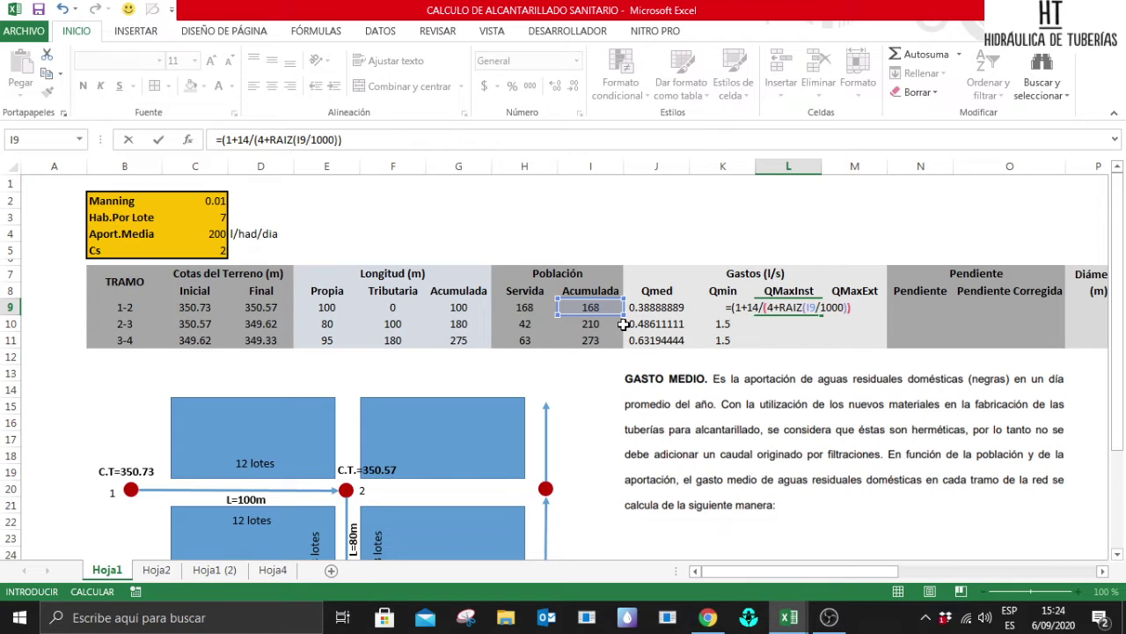
type(")*")
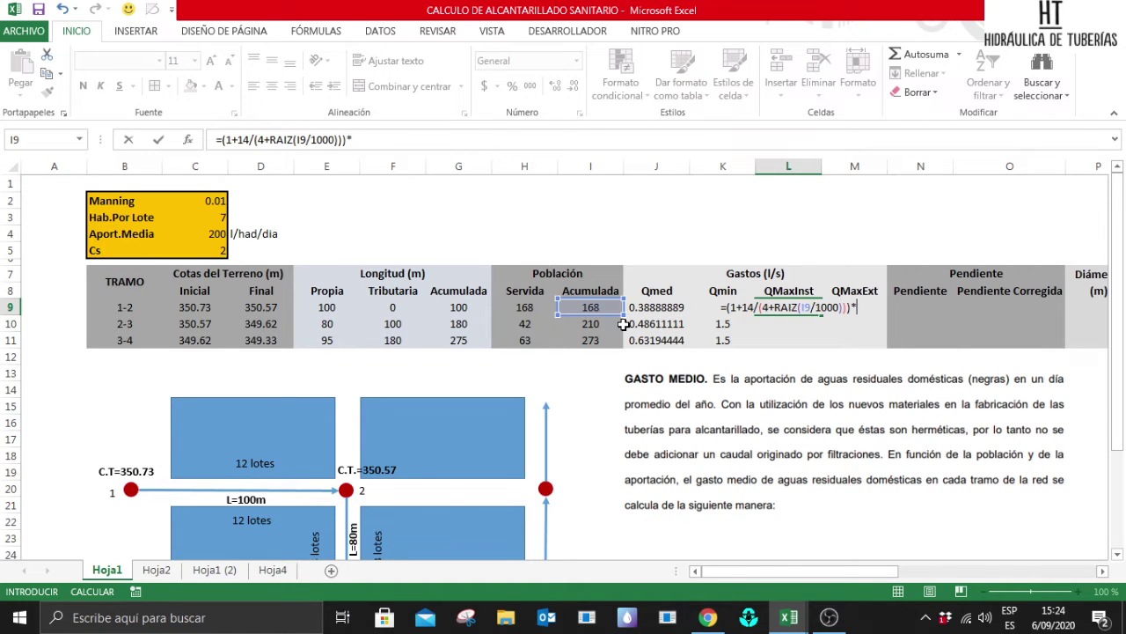
left_click(678, 307)
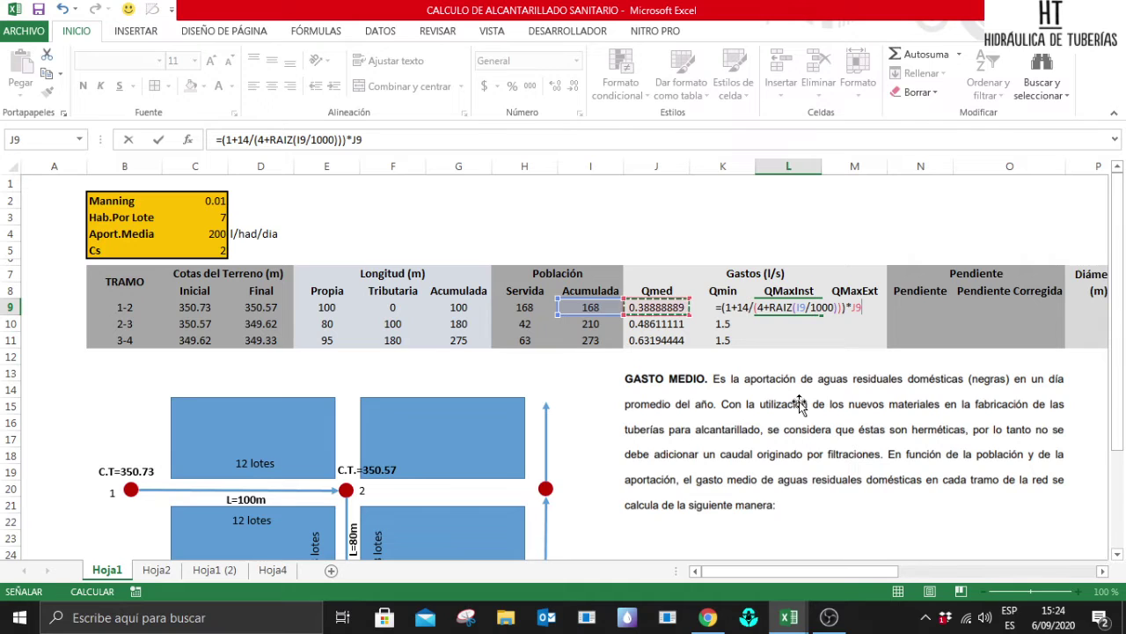
key("Return")
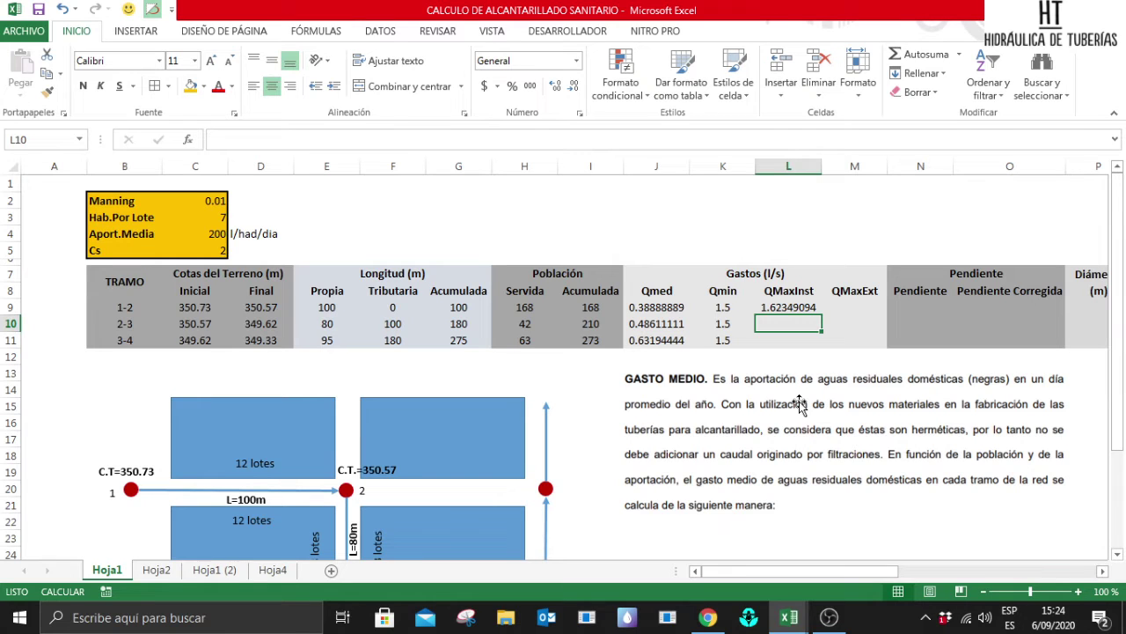
left_click(786, 307)
left_click_drag(815, 311, 821, 340)
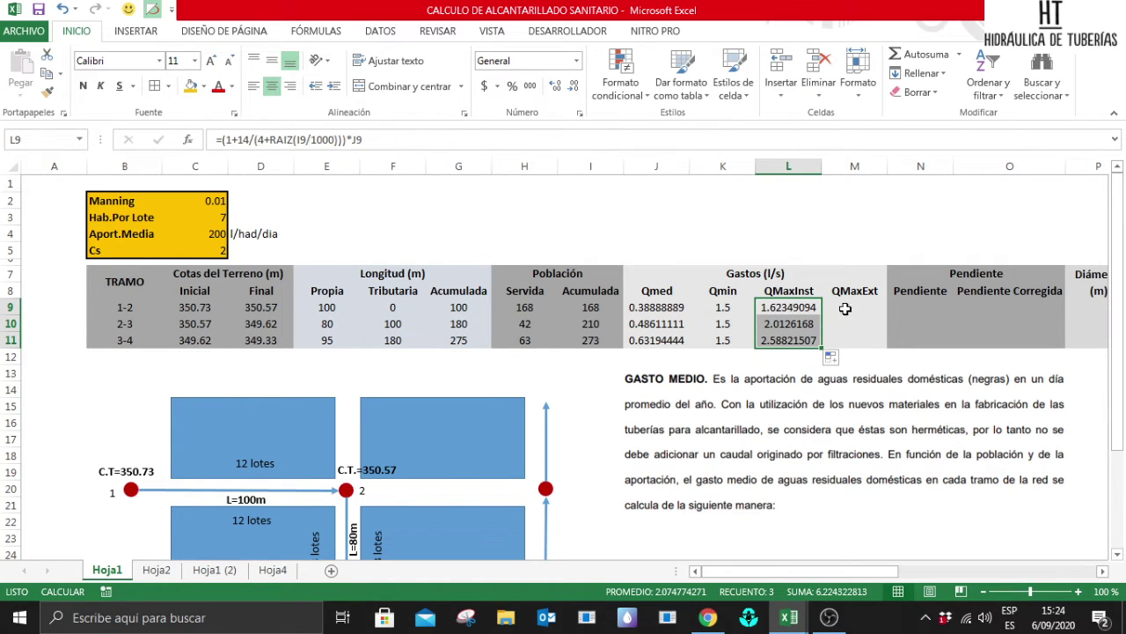
Calculate QMaxExt for segment 1-2 in M9 with =$C$5*L9 and fill the formula down to M11.
left_click(852, 306)
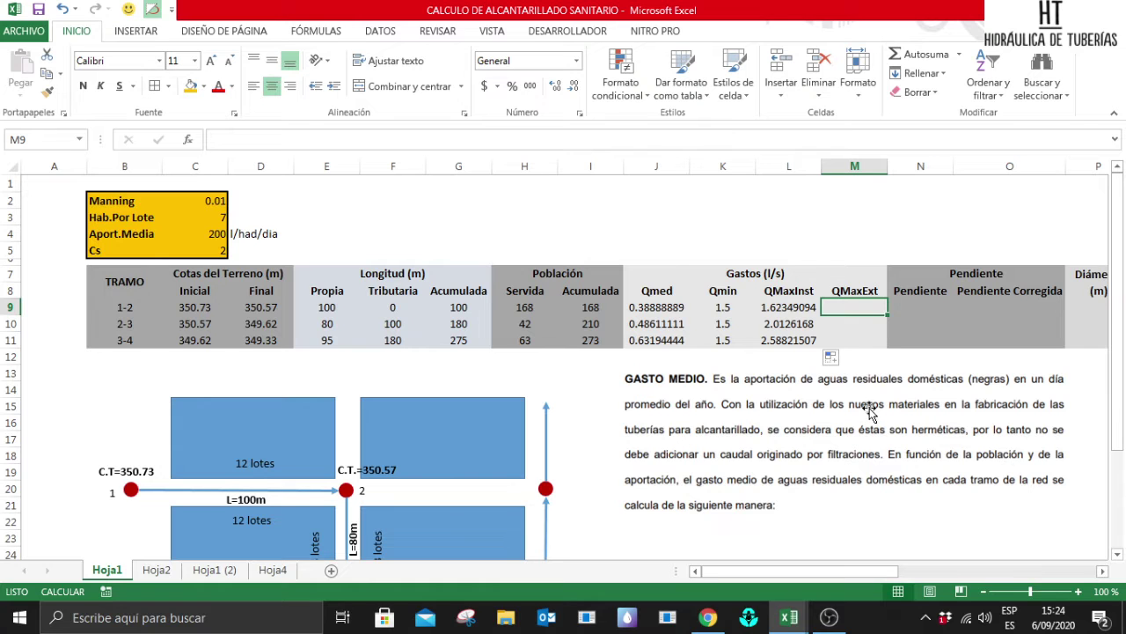
scroll(869, 403, "down", 3)
scroll(869, 403, "down", 4)
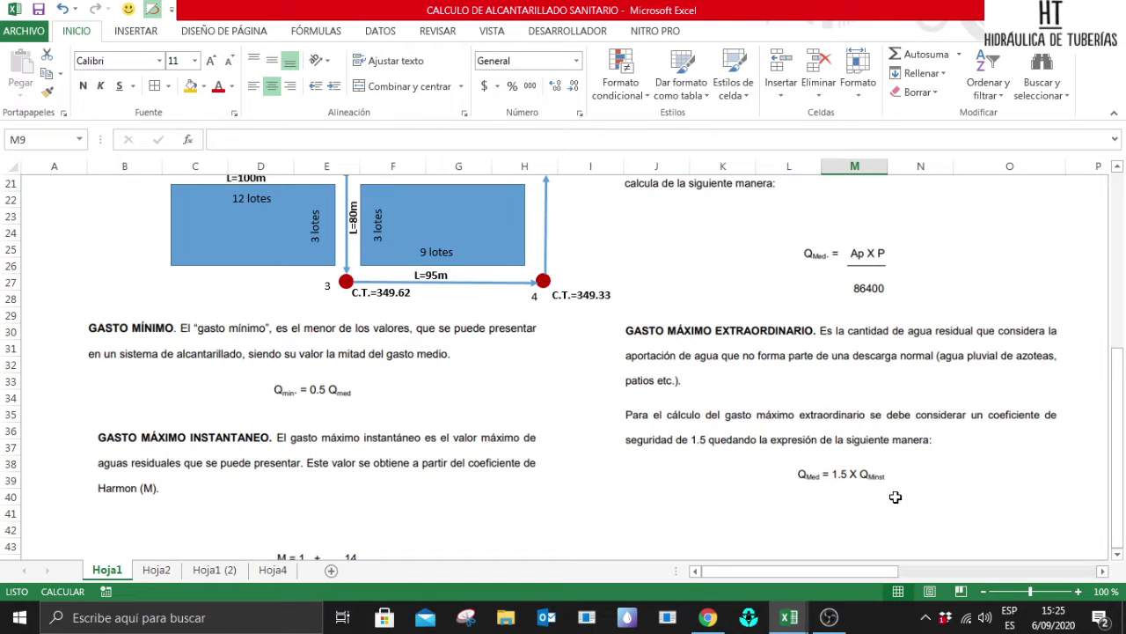
scroll(928, 476, "up", 7)
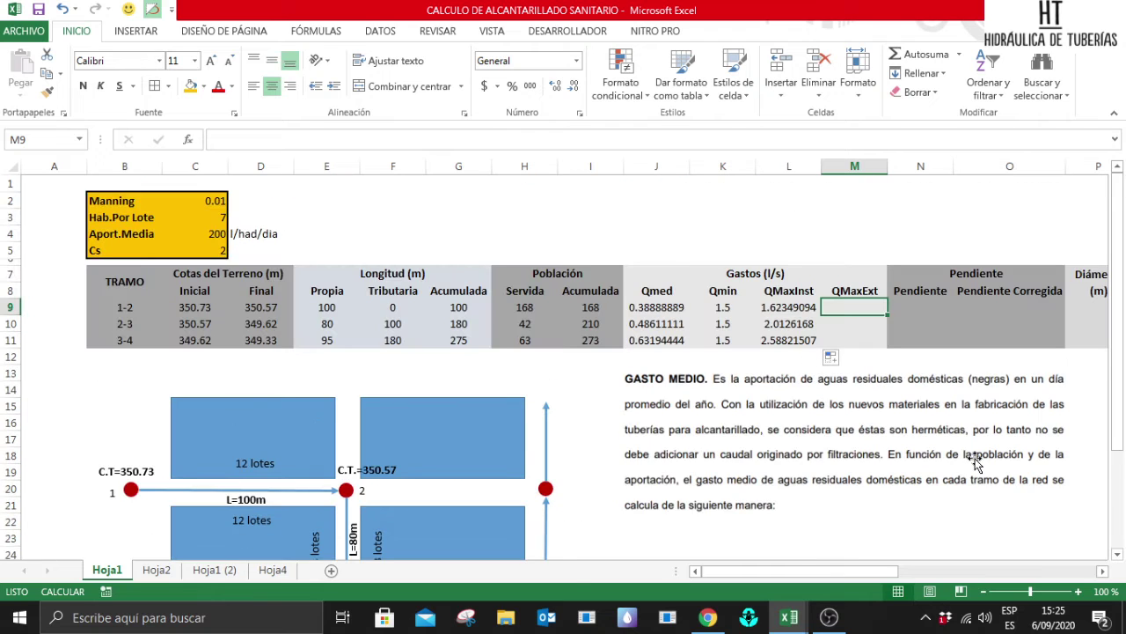
left_click(222, 251)
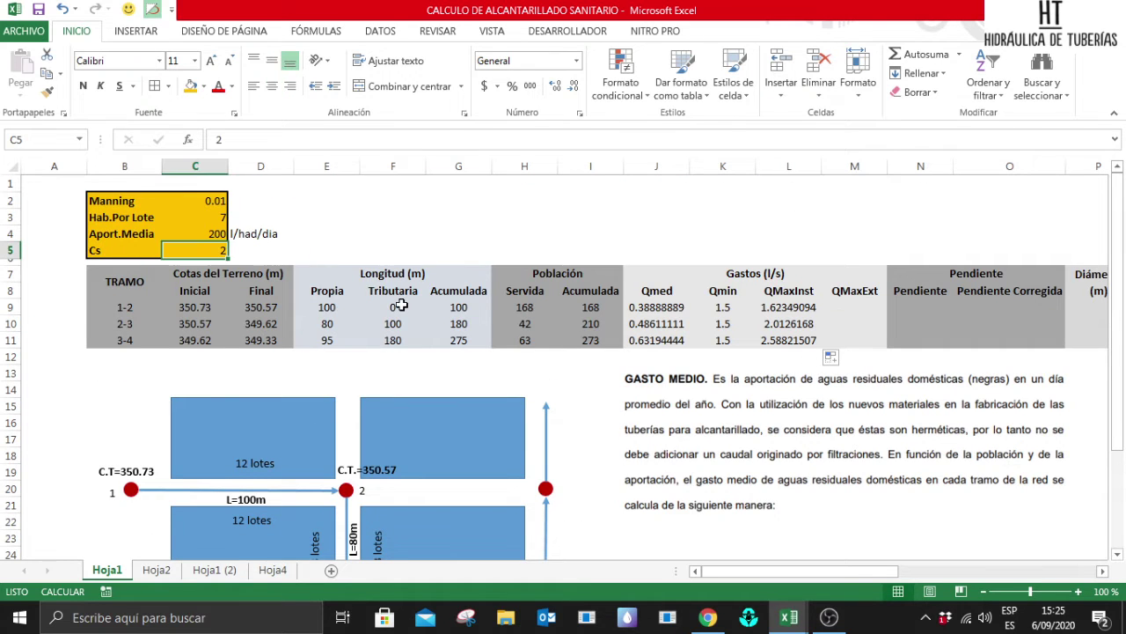
left_click(855, 308)
type("=")
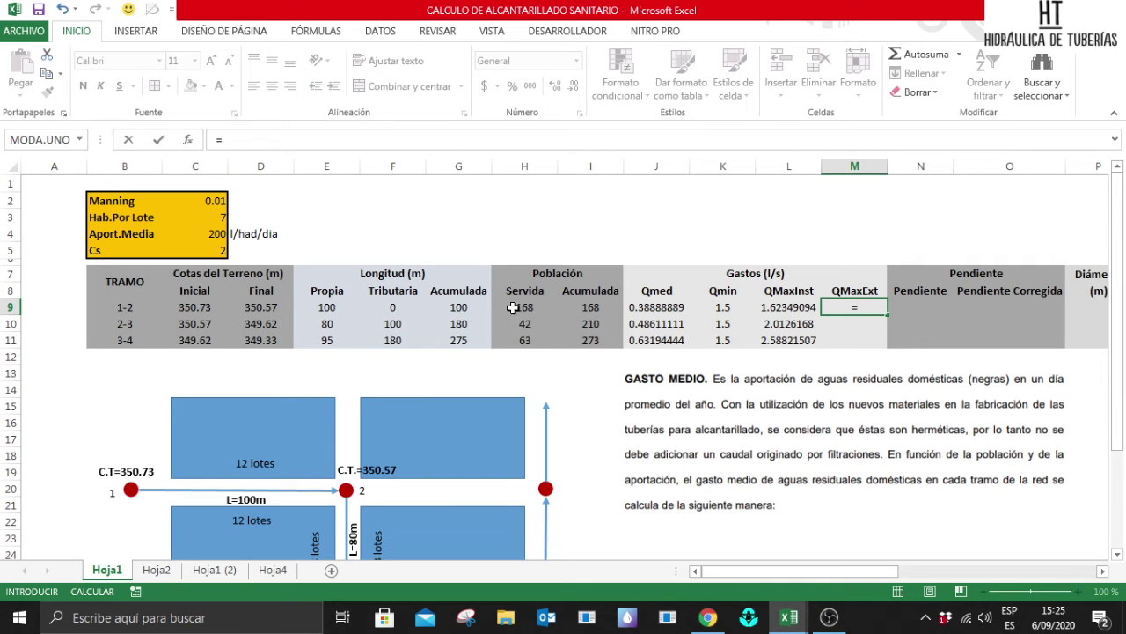
left_click(220, 253)
key("F4")
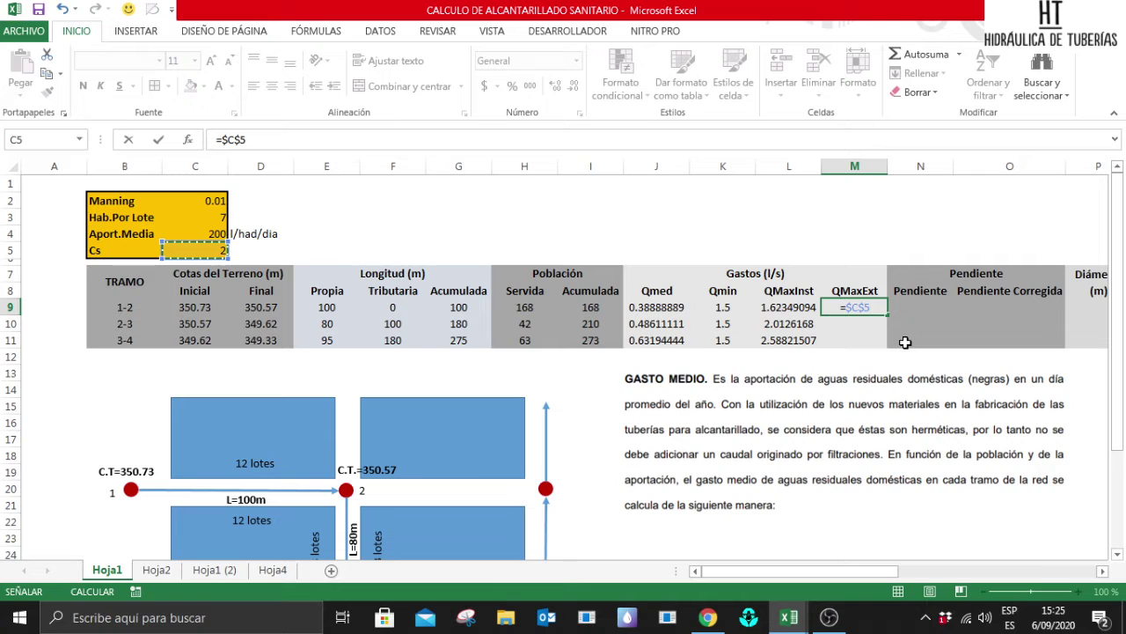
type("*")
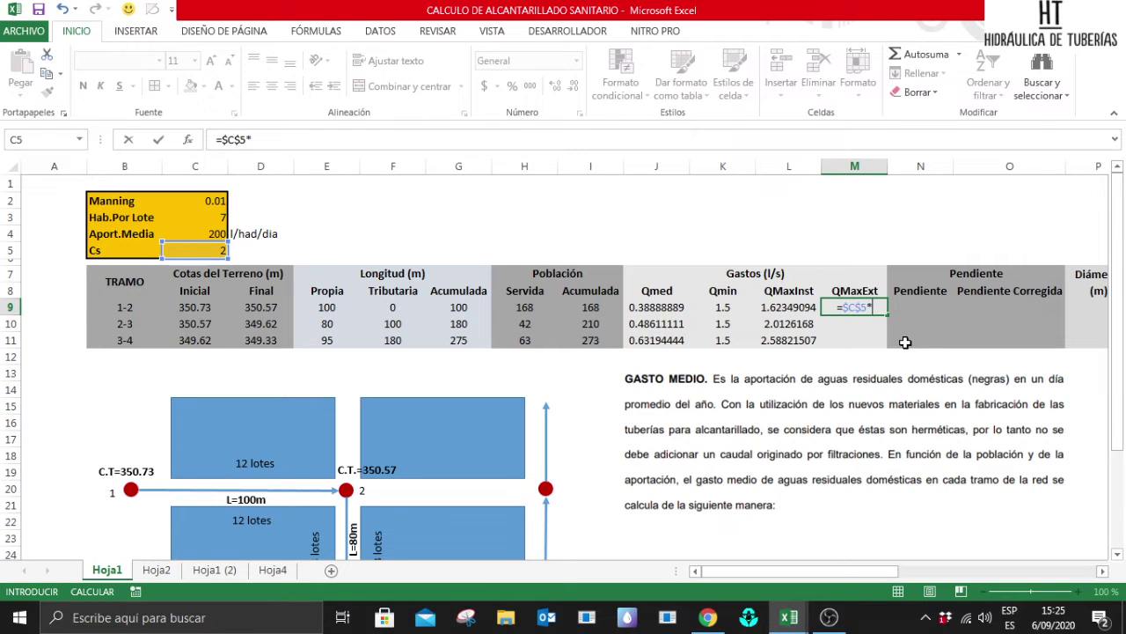
left_click(787, 307)
key("Return")
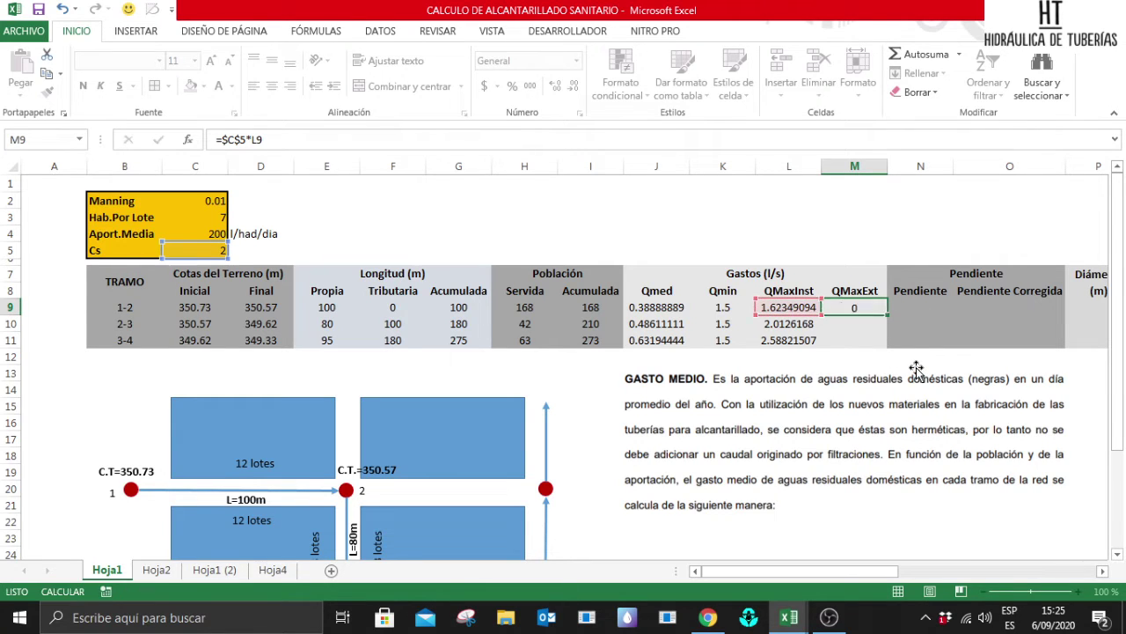
left_click(857, 307)
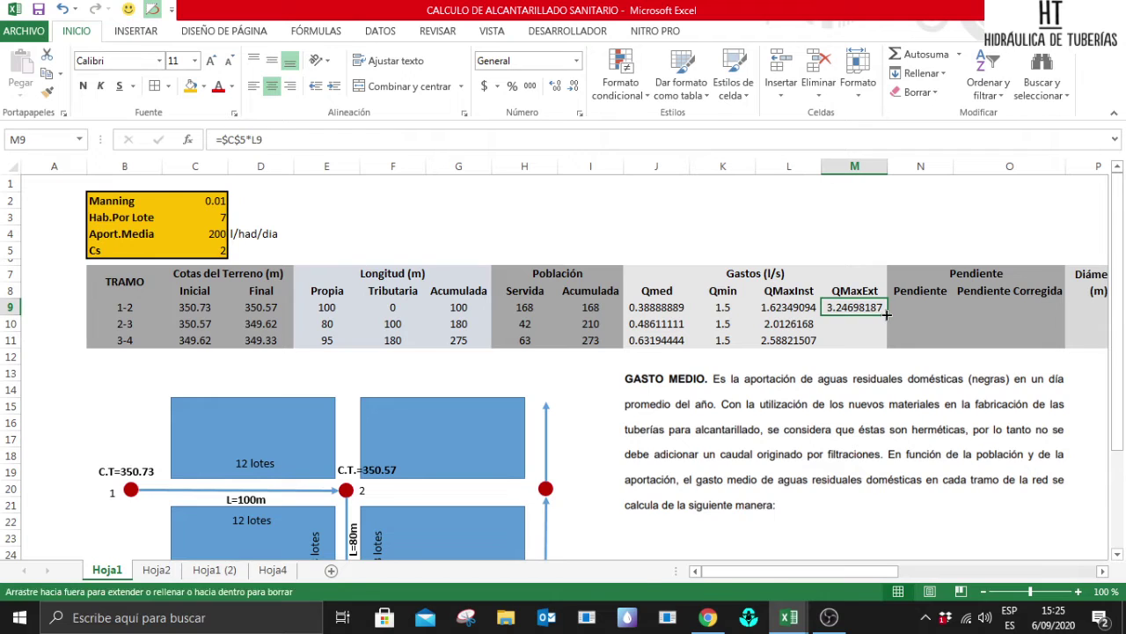
double_click(887, 315)
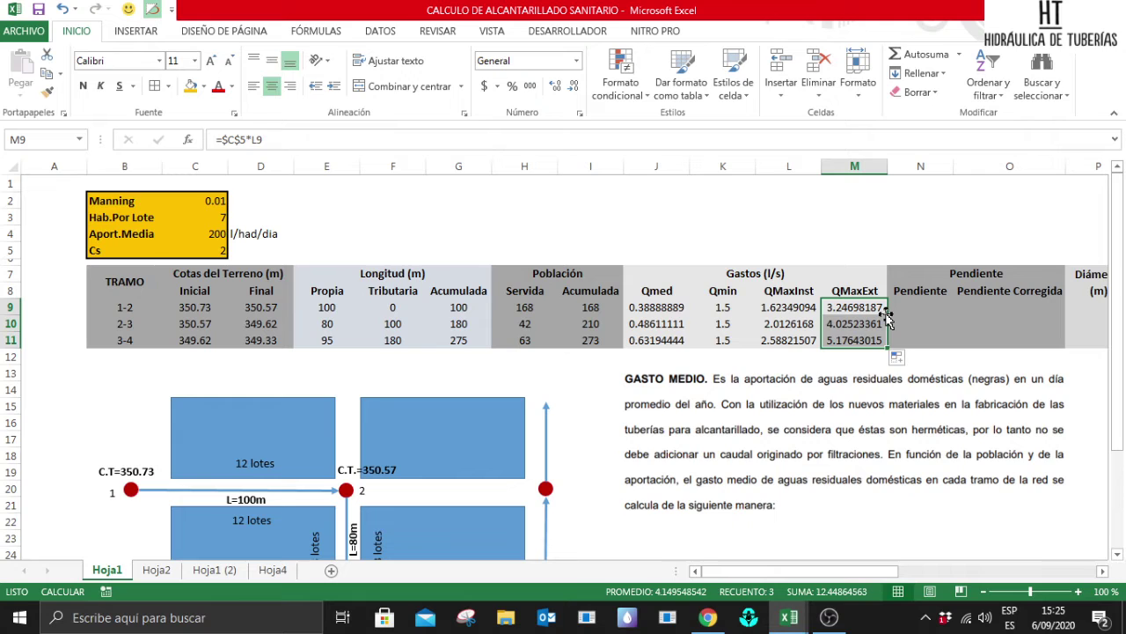
Review the calculated Qmin, QMaxInst and QMaxExt cells of the Gastos block.
key("Left")
key("Left")
key("Left")
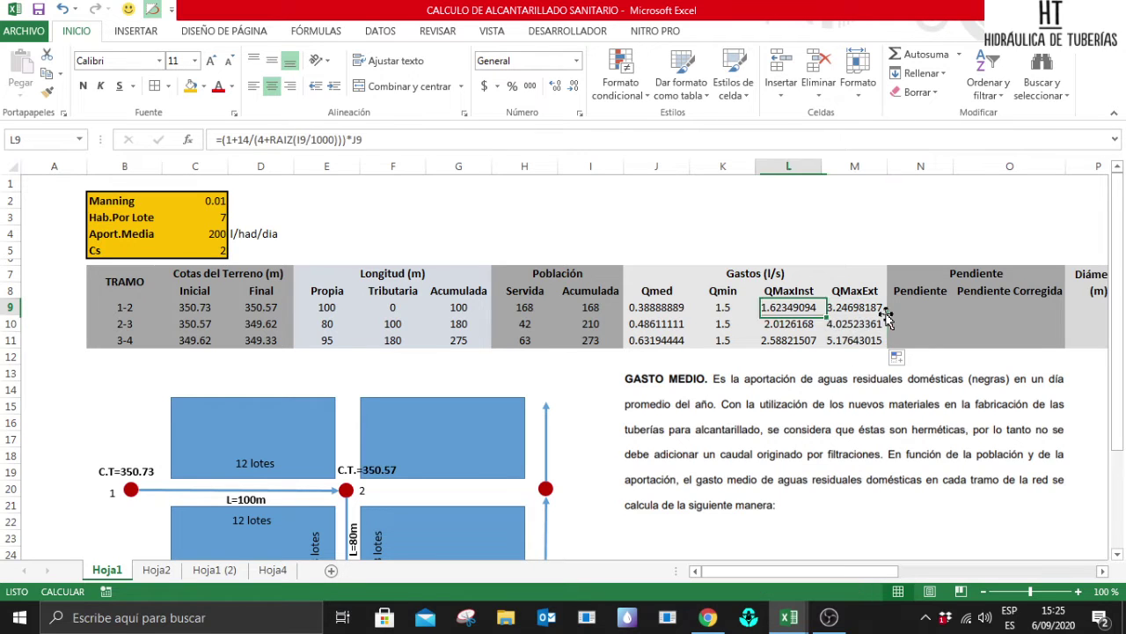
key("Right")
key("Right")
key("Right")
key("Left")
key("Left")
key("Left")
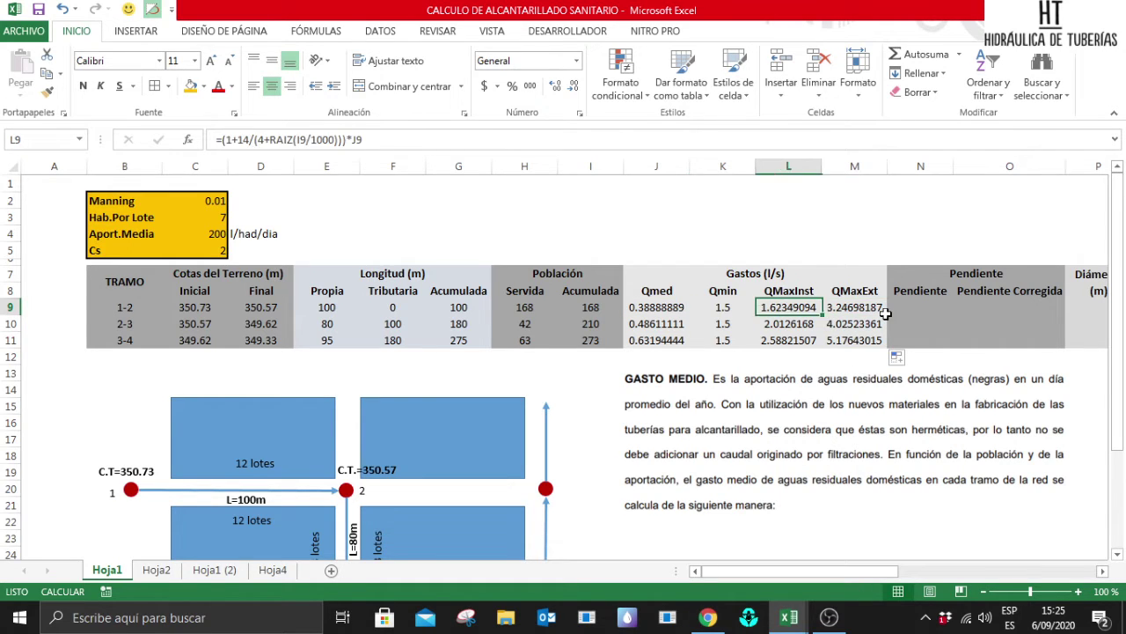
key("Right")
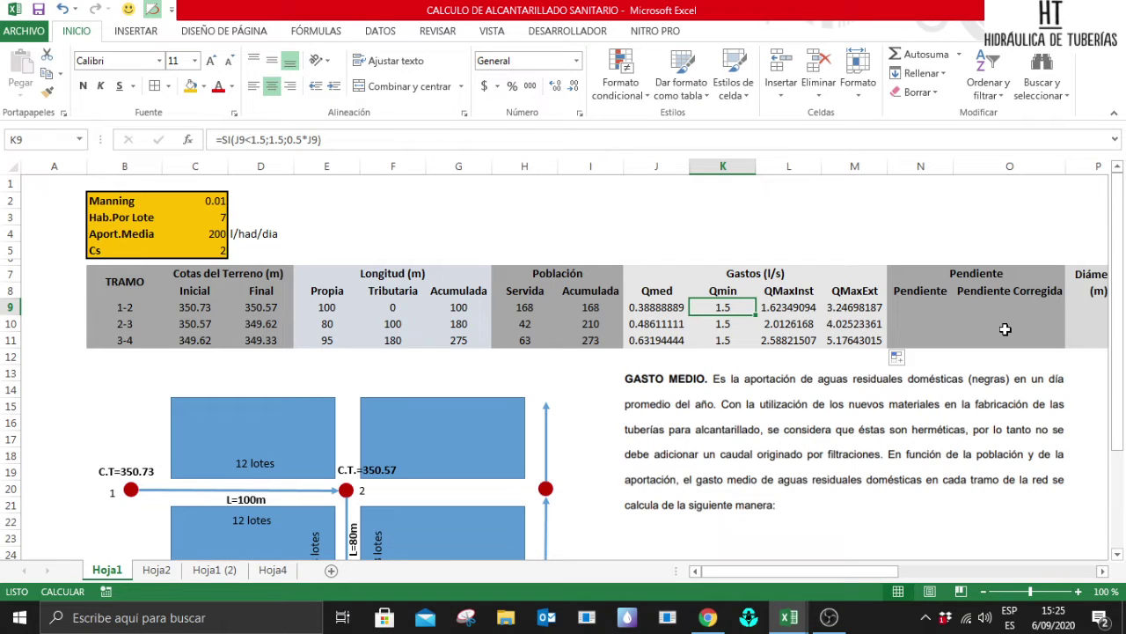
key("Right")
key("Right")
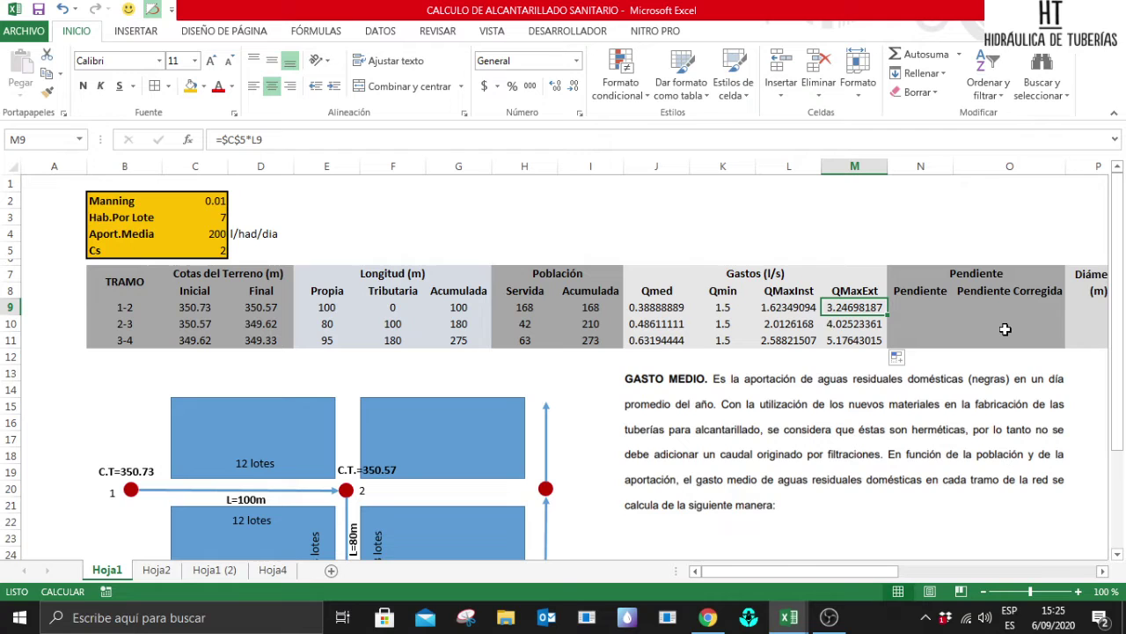
key("Down")
key("Down")
key("Up")
key("Up")
key("Up")
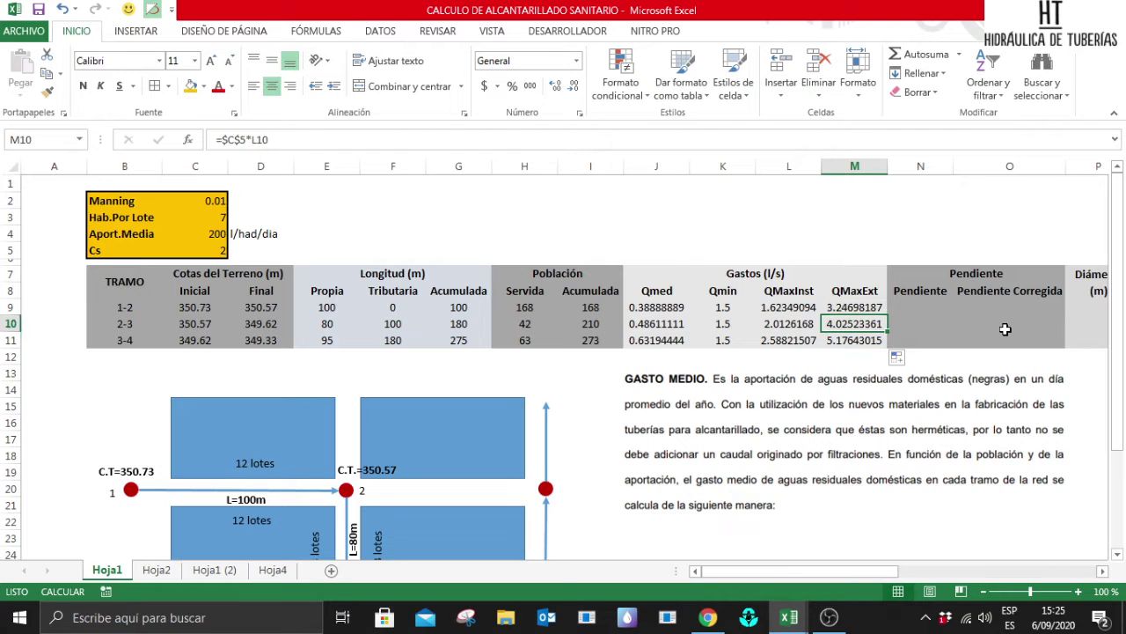
key("Down")
key("Down")
Calculate the Pendiente of segment 1-2 in N9 with =(C9-D9)/E9 and fill the formula down to N11.
key("Right")
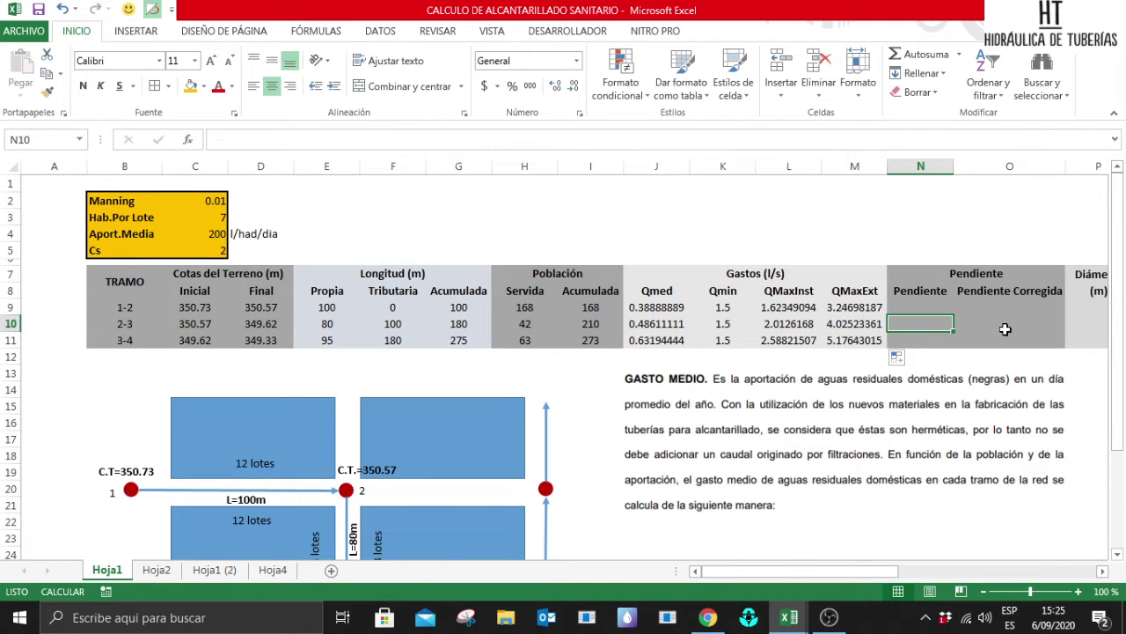
key("Up")
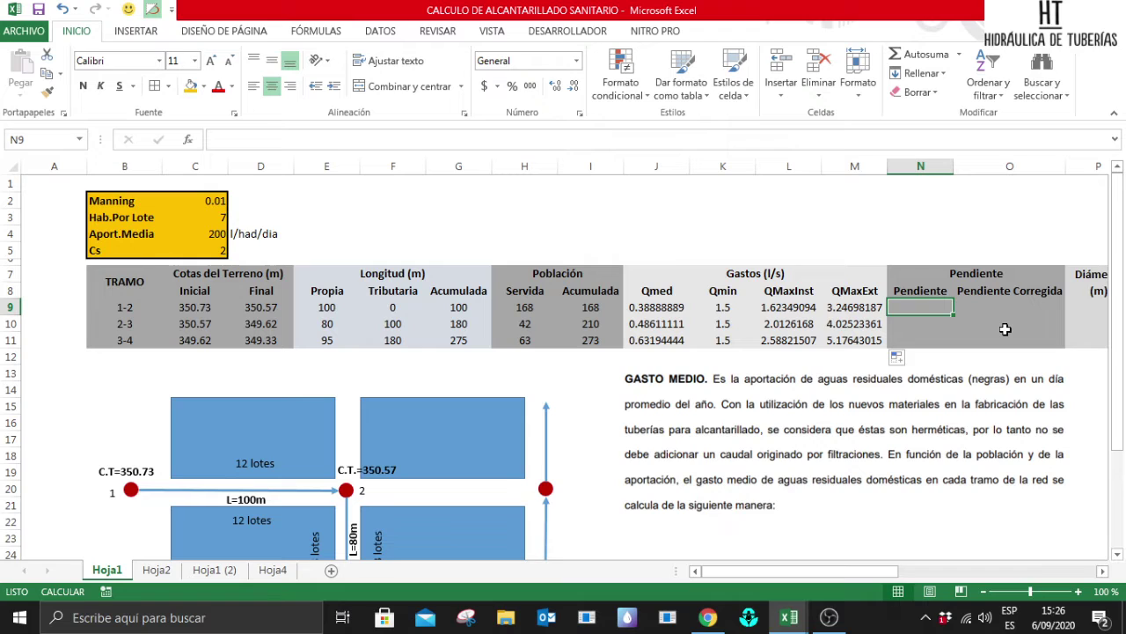
type("=8")
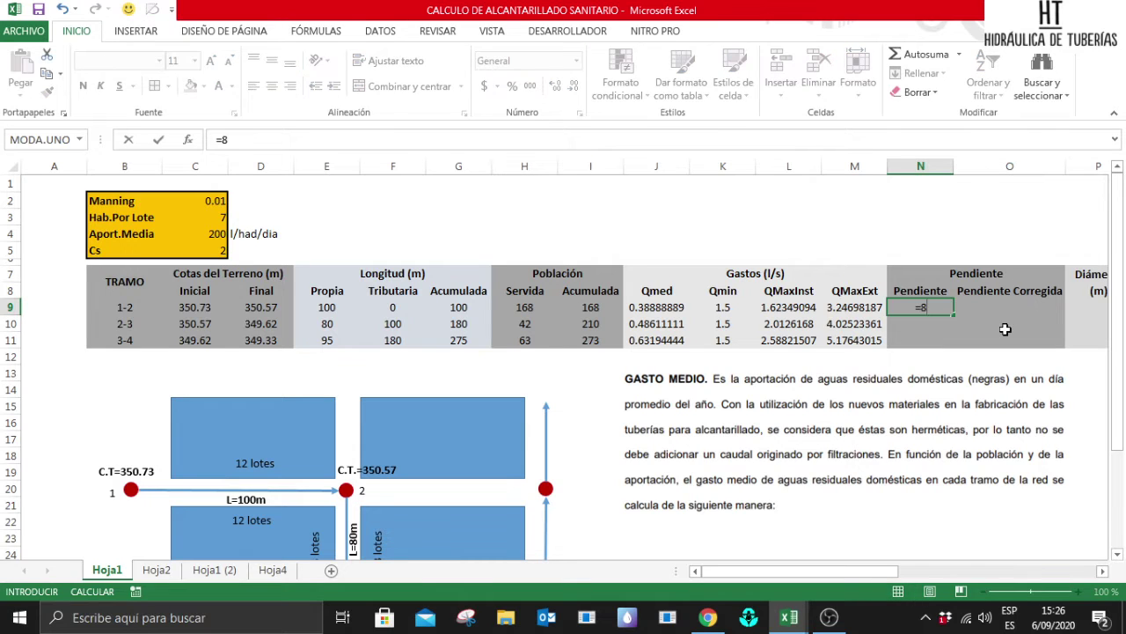
key("BackSpace")
type("(")
left_click(194, 307)
type("-")
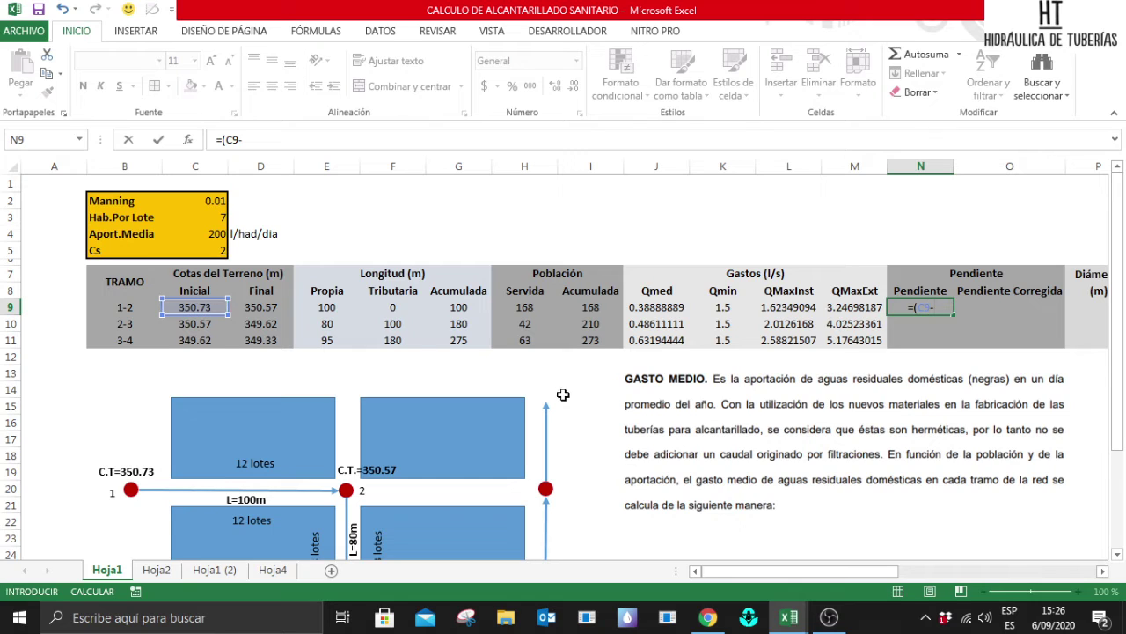
left_click(258, 310)
type(")")
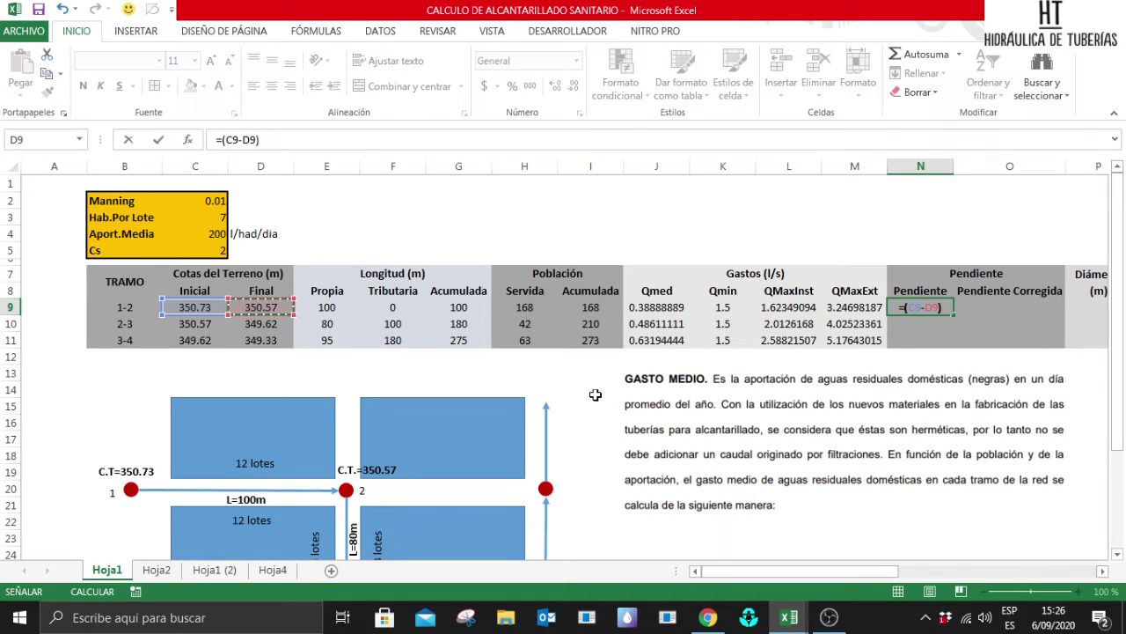
type("/")
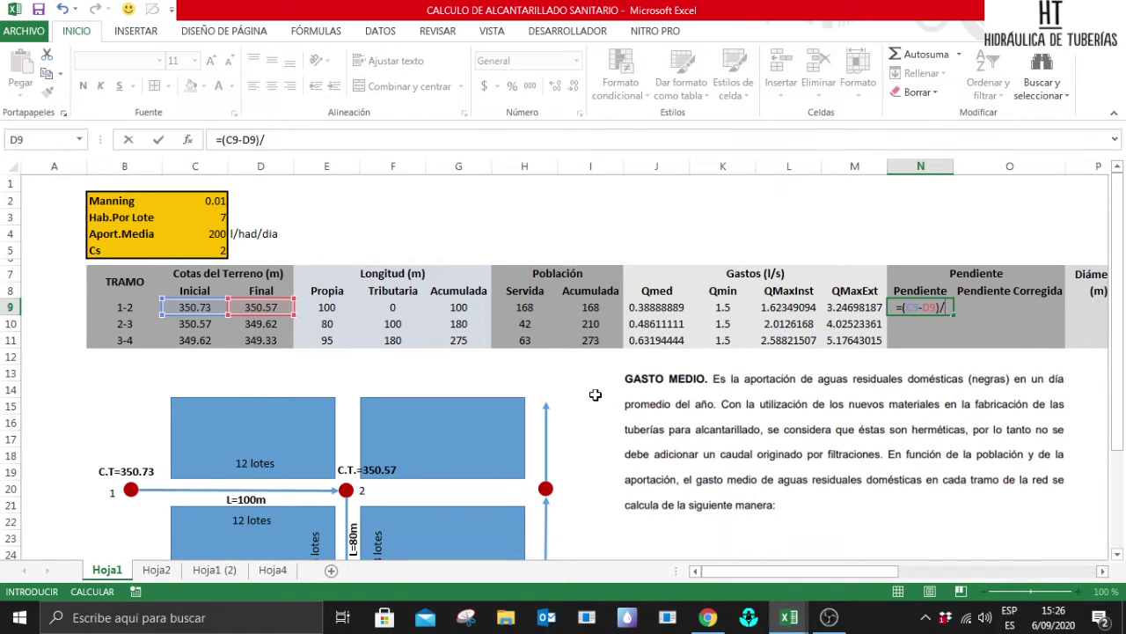
left_click(333, 311)
key("Return")
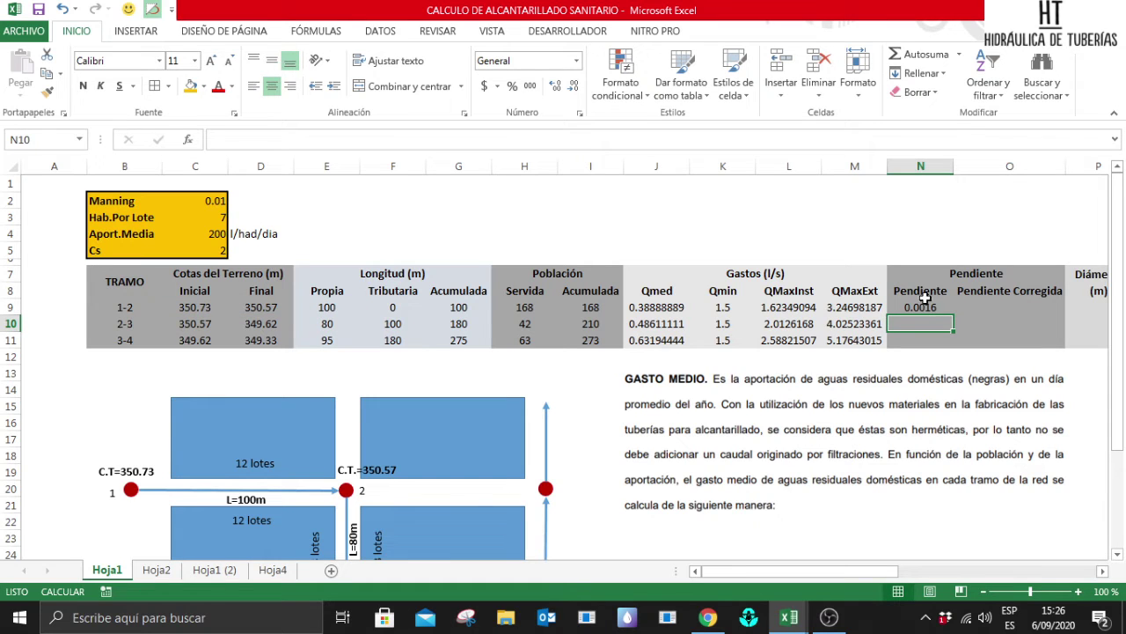
left_click(923, 307)
double_click(958, 316)
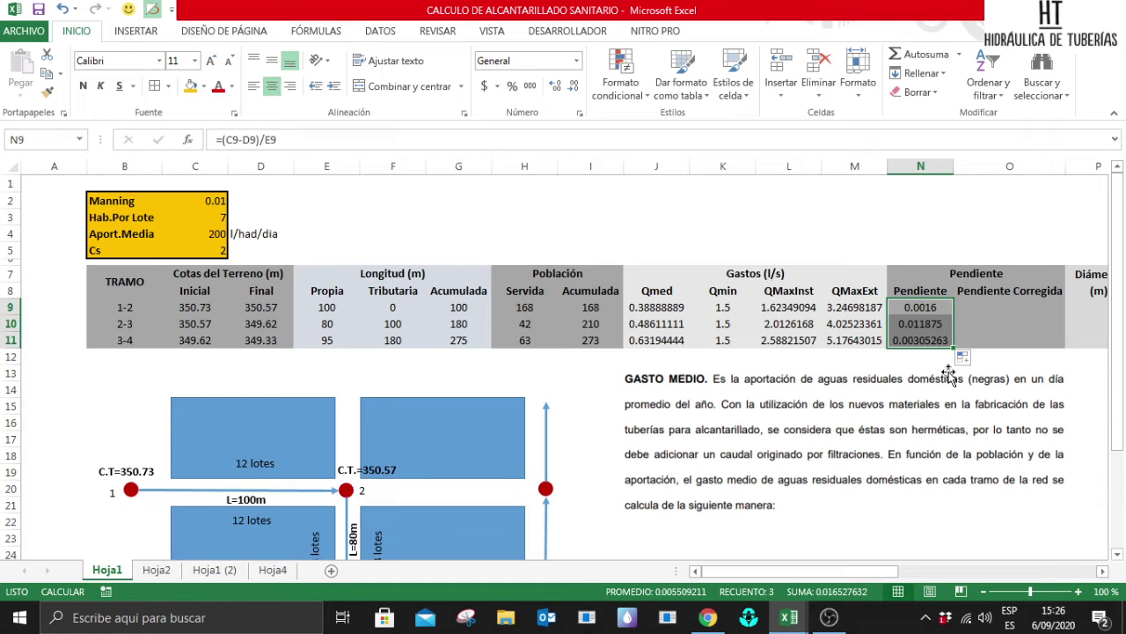
Calculate the Pendiente Corregida of segment 1-2 in O9 with =REDONDEAR(N9;3) and fill the formula down to O11.
key("Right")
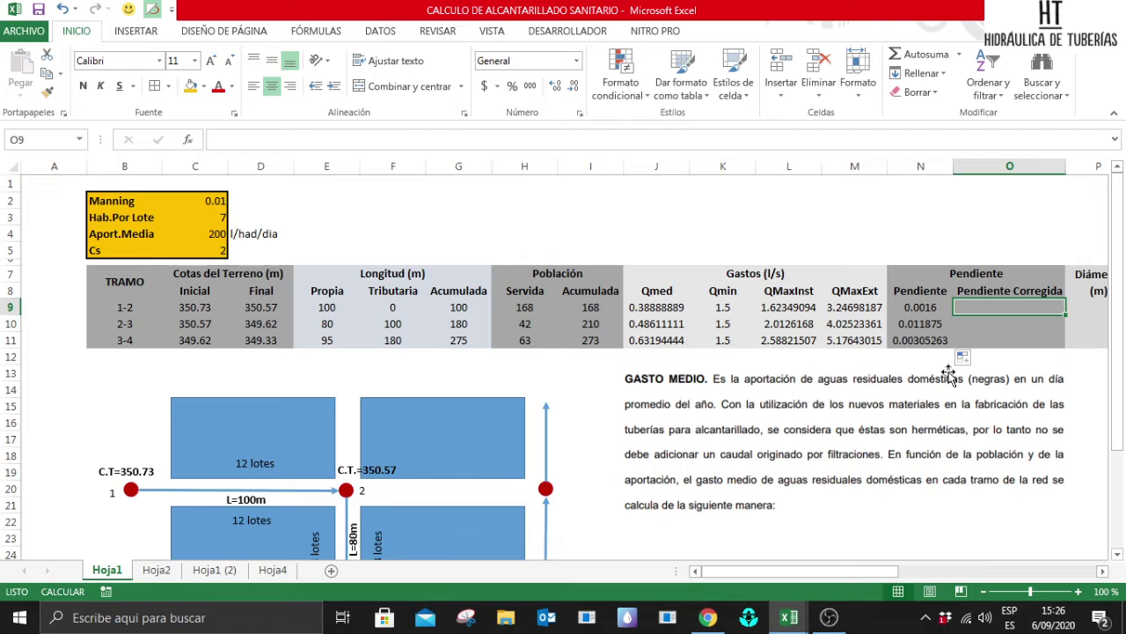
type("=")
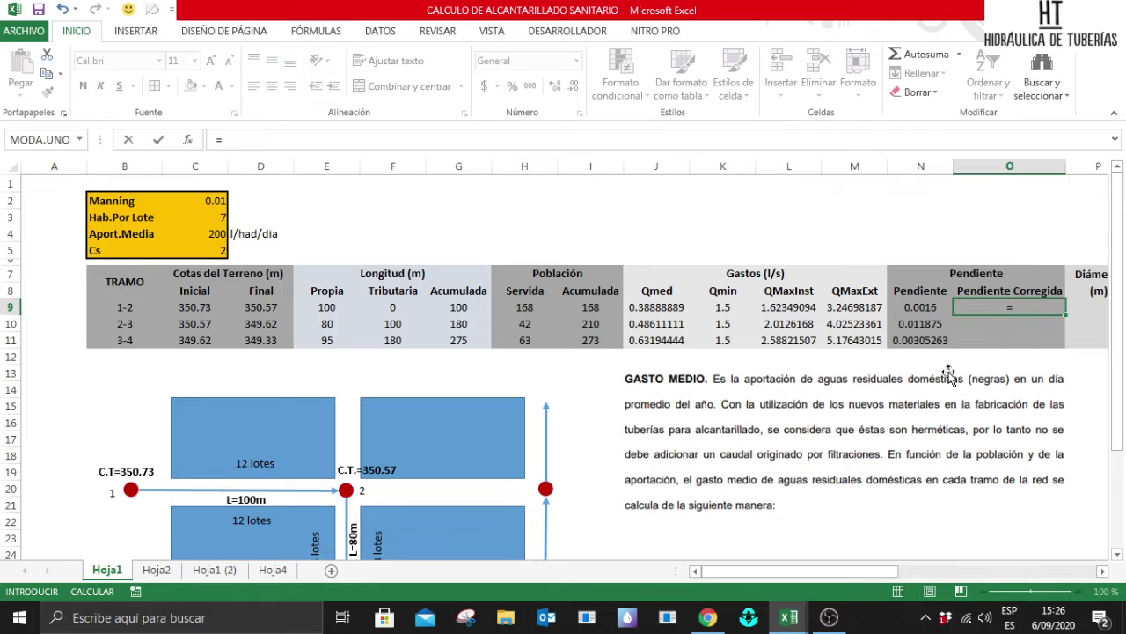
type("redo")
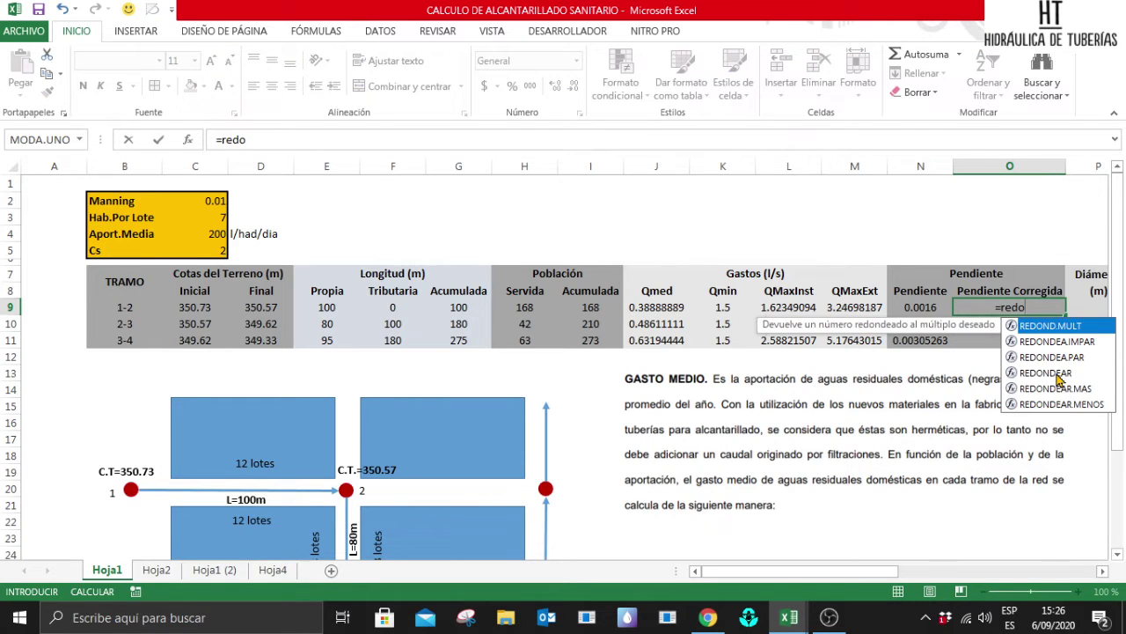
double_click(1057, 374)
left_click(911, 307)
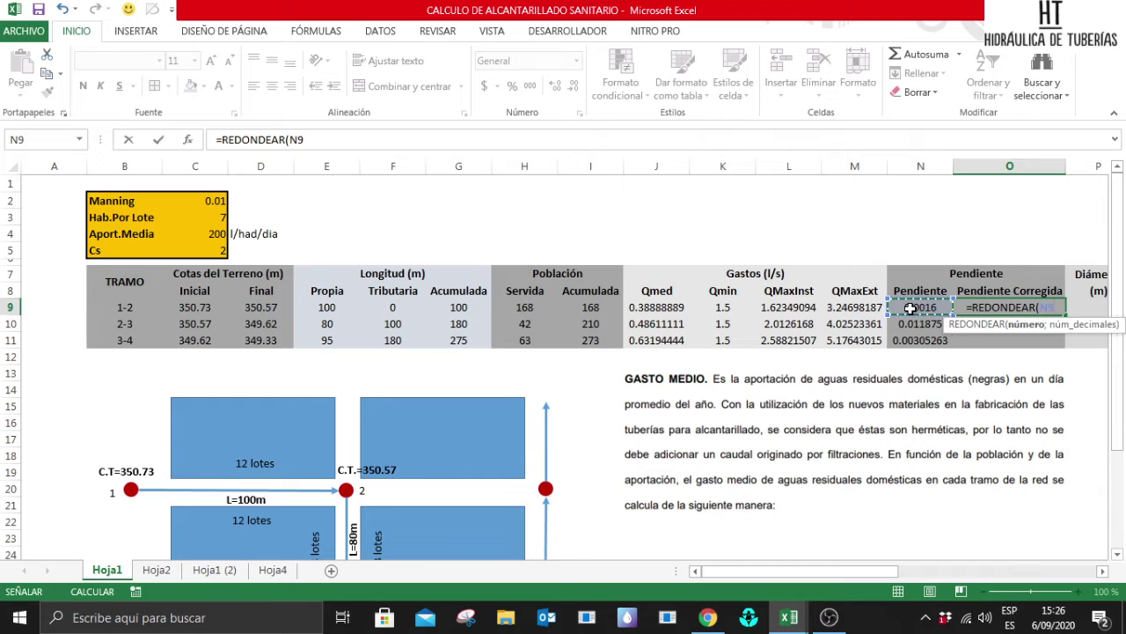
type(";3")
key("Return")
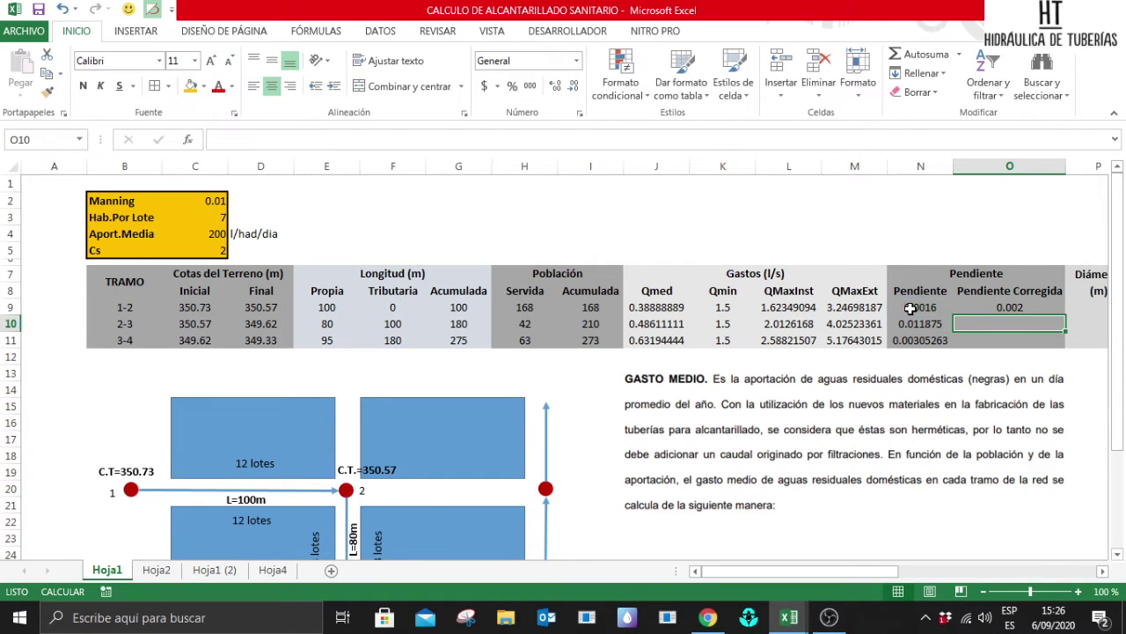
left_click(1035, 309)
double_click(1065, 314)
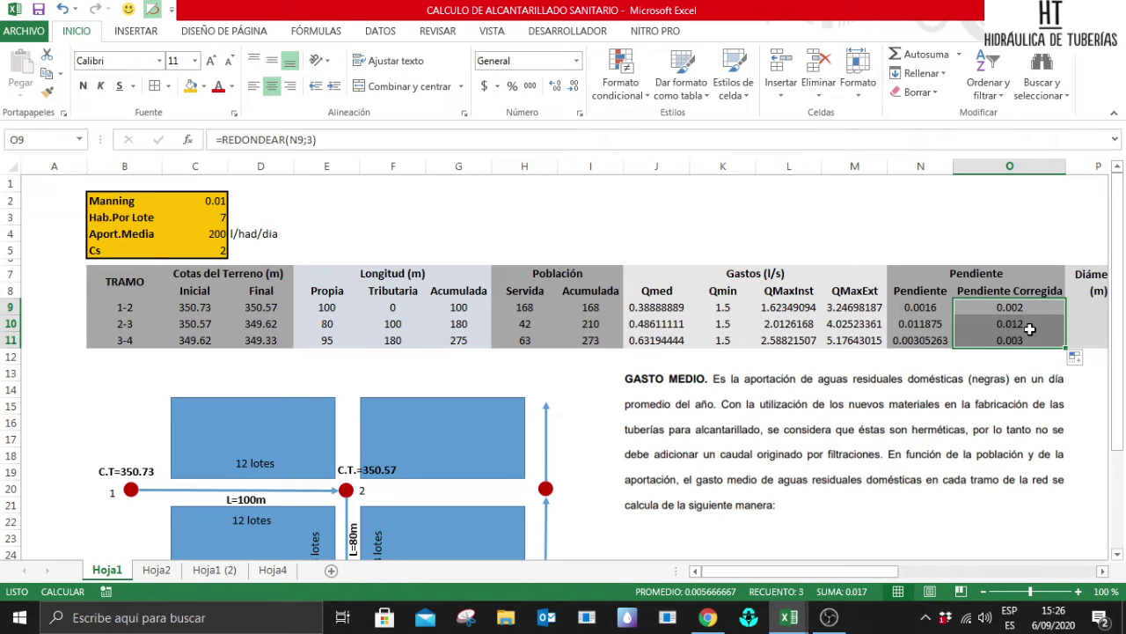
Enter a pipe diameter of 0.2 m for all three segments in P9 to P11.
scroll(1102, 574, "right", 5)
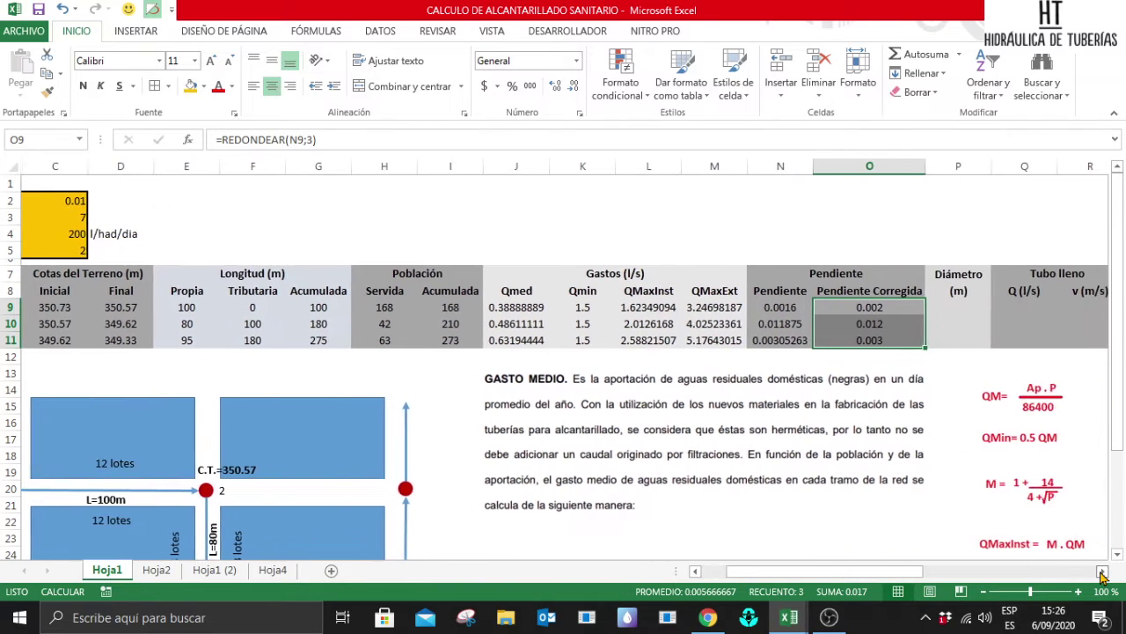
key("Right")
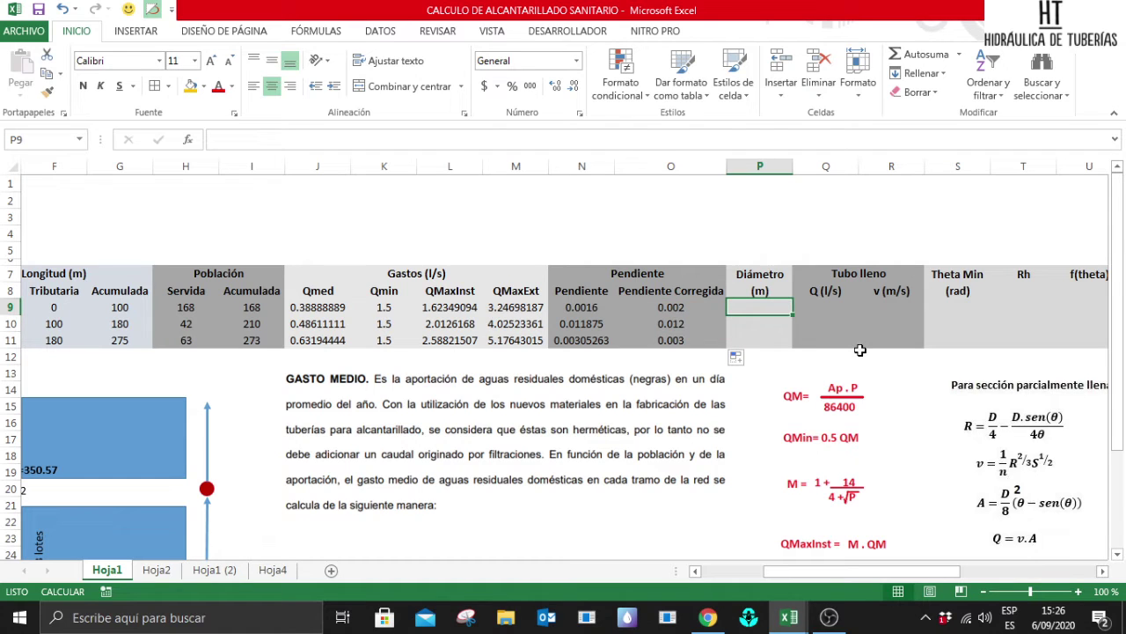
type("0.20")
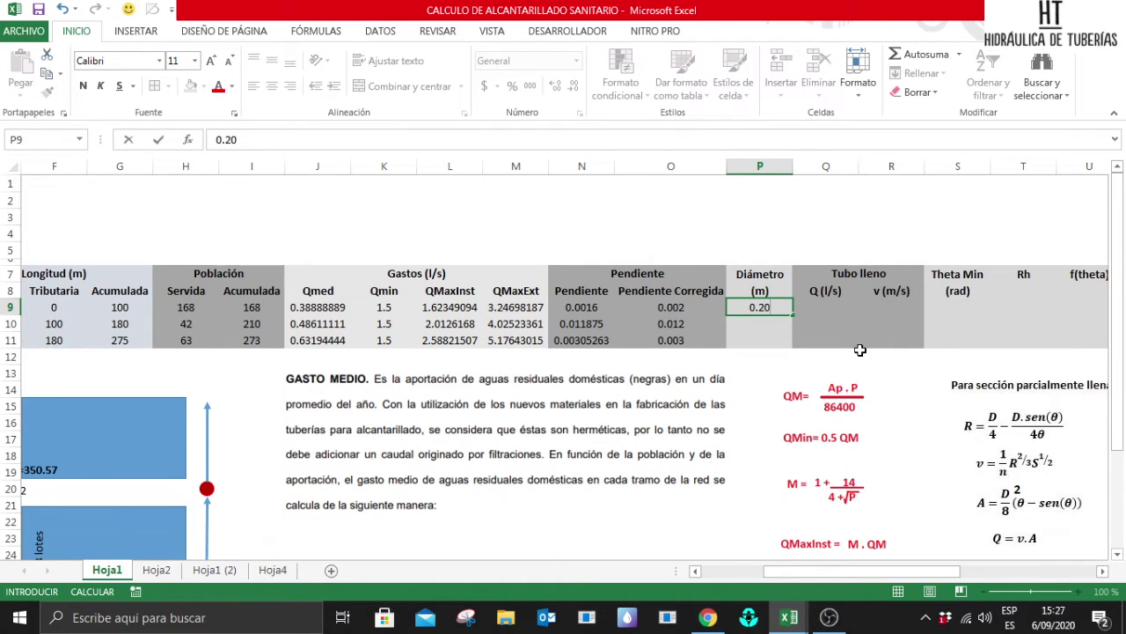
key("Return")
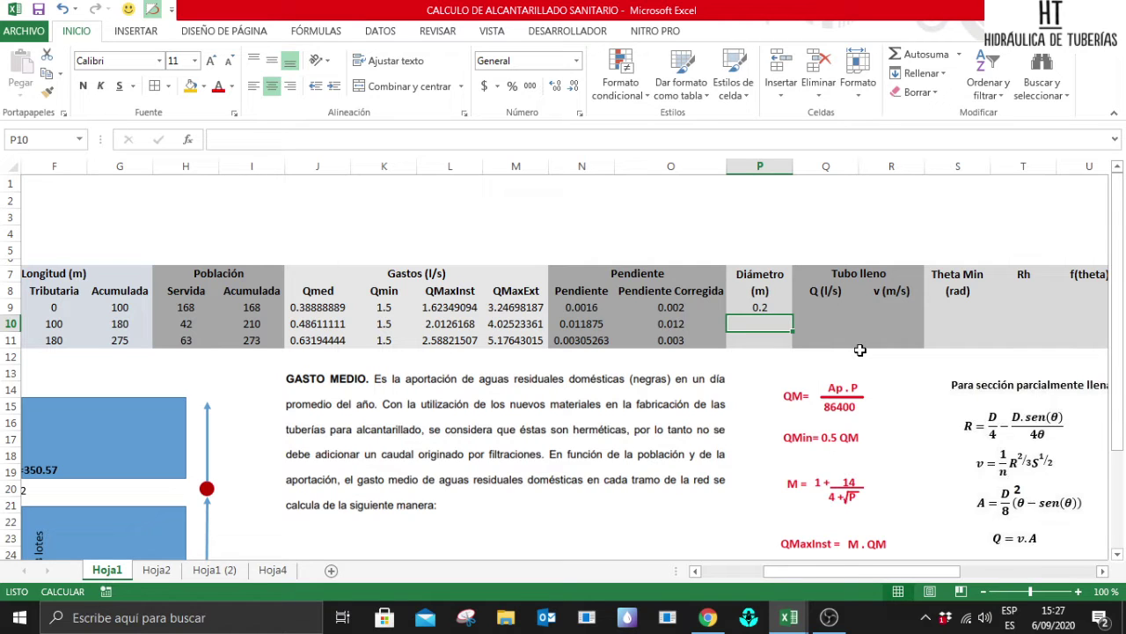
type("0.2")
key("Return")
type("0")
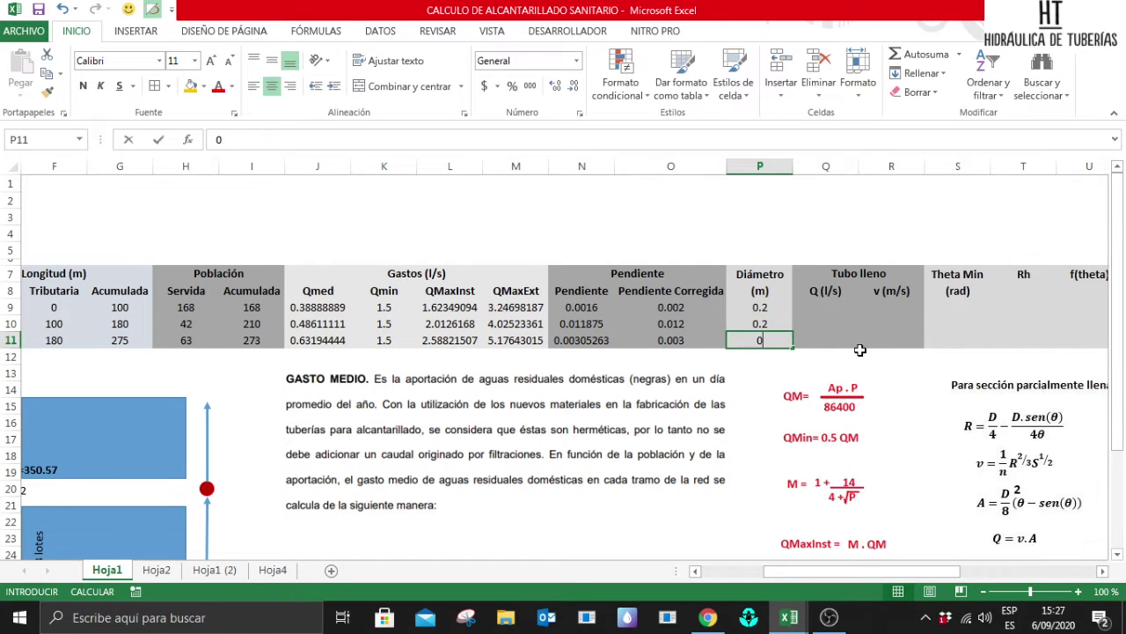
type(".2")
key("Return")
Examine the Tubo lleno columns and the reference formulas for a full pipe section, with the velocity cell R9 selected.
key("Up")
key("Up")
key("Up")
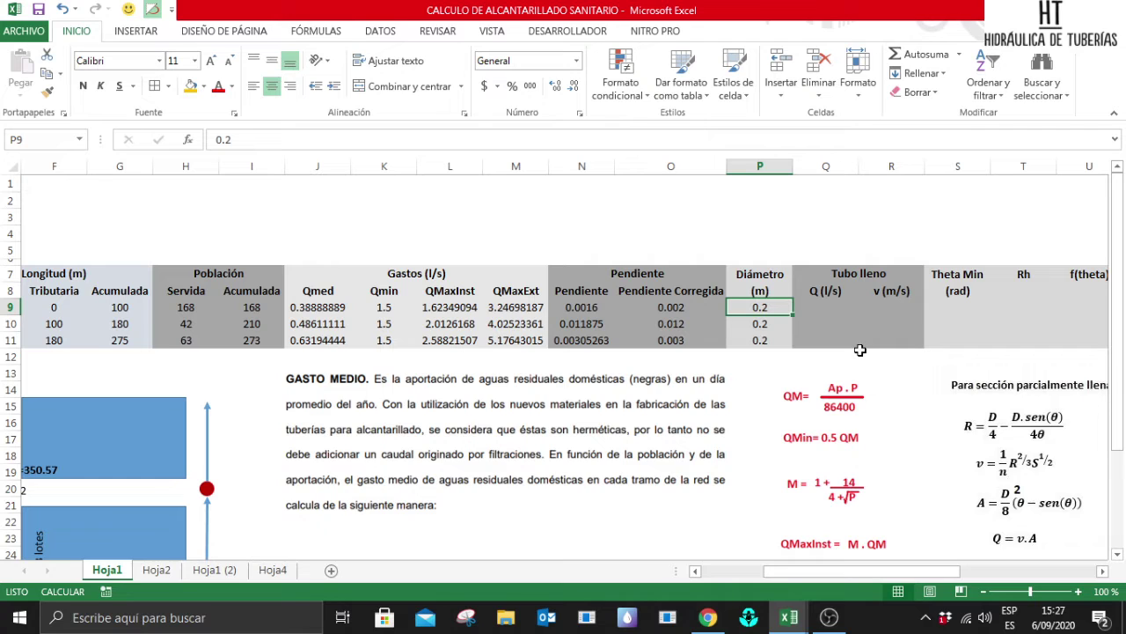
key("Right")
key("Right")
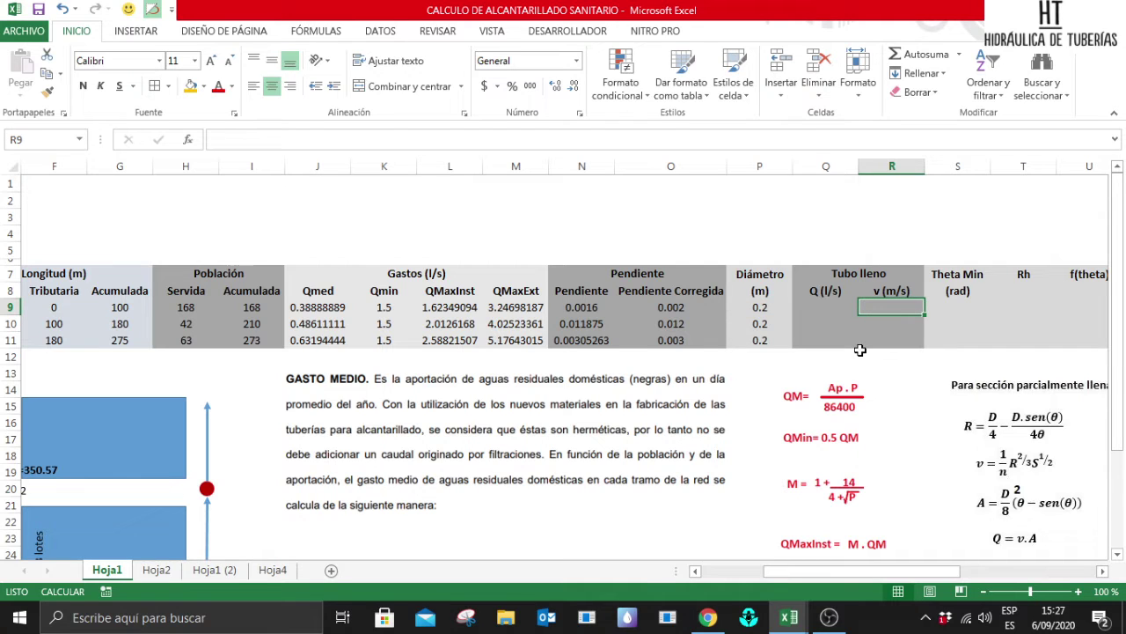
key("Up")
key("Up")
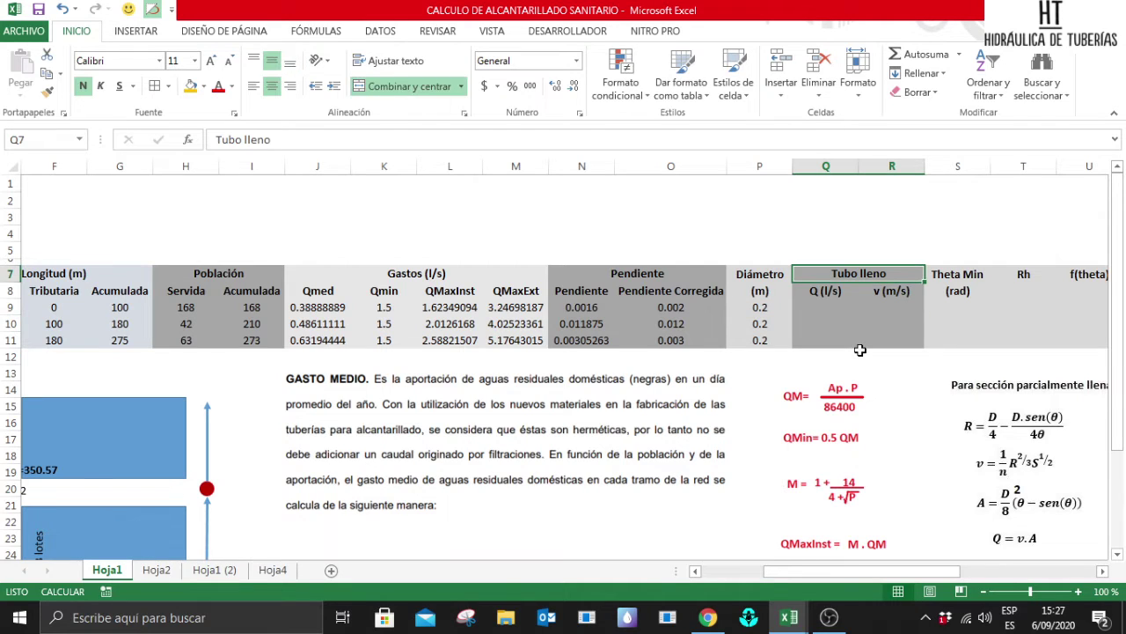
key("Down")
key("Down")
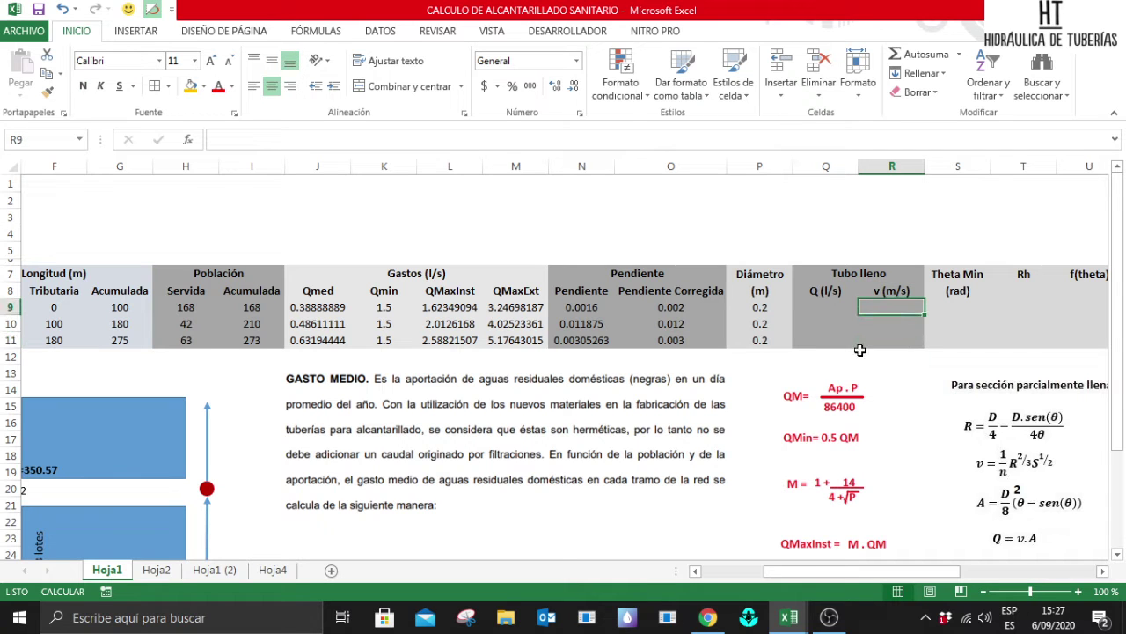
left_click(1103, 571)
left_click(1102, 571)
left_click(1103, 571)
left_click(1103, 571)
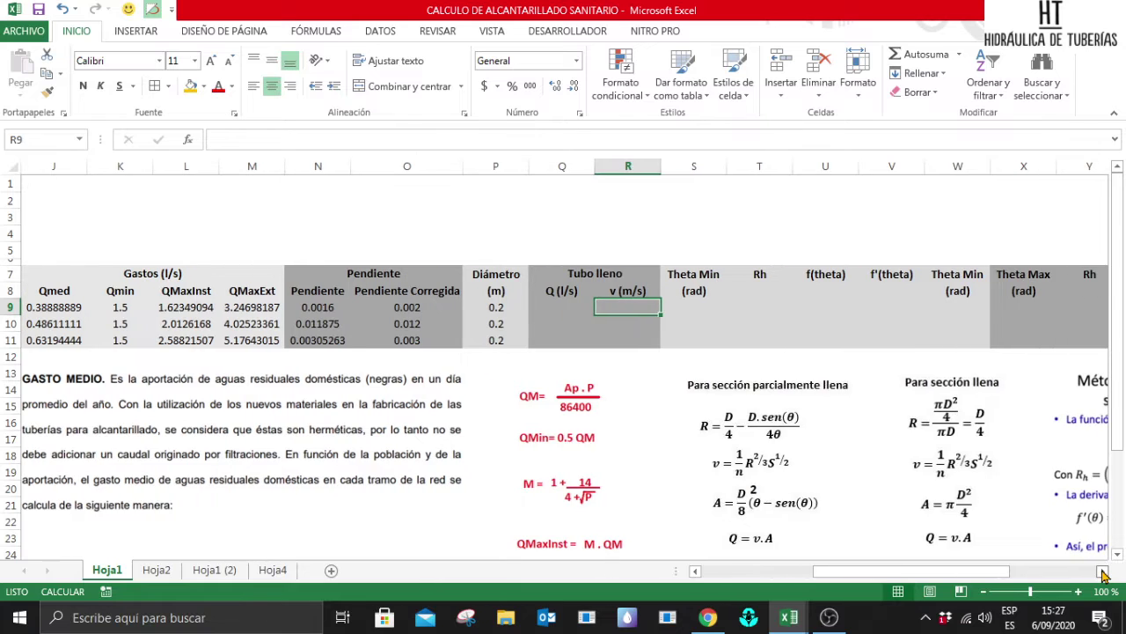